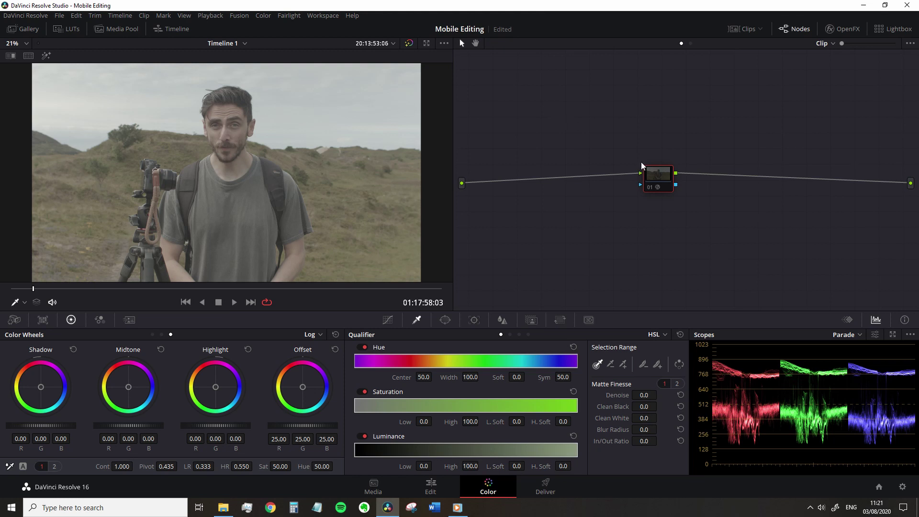
# Play the clip, preview a saved Gallery still's grade on it, then undo it.
pyautogui.press('space')
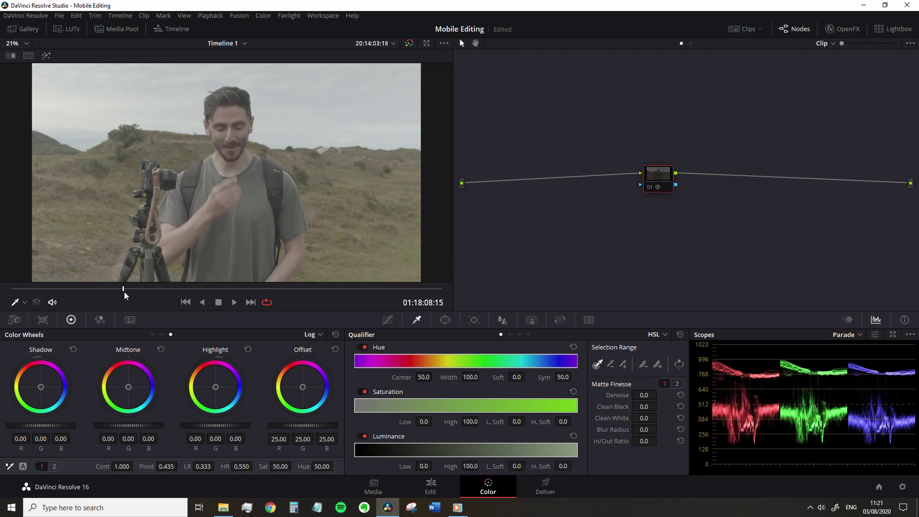
pyautogui.moveTo(40, 297); pyautogui.dragTo(18, 300)
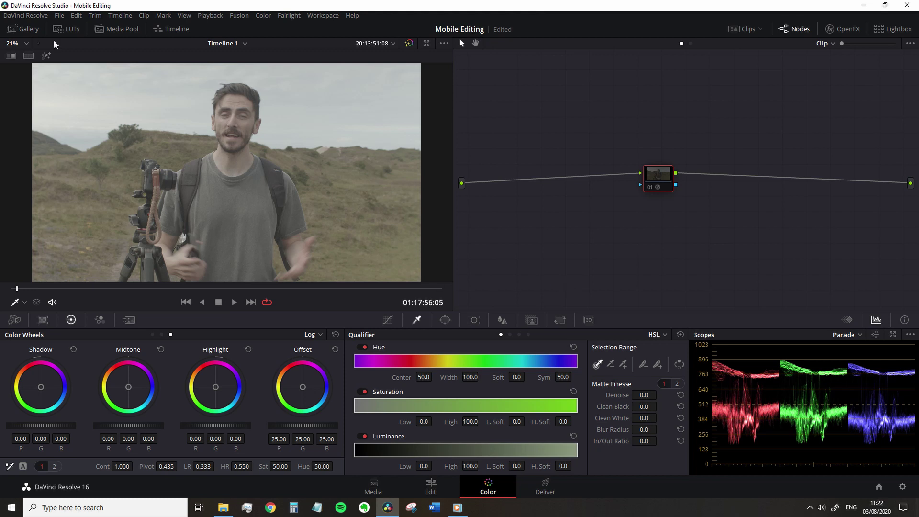
pyautogui.click(24, 28)
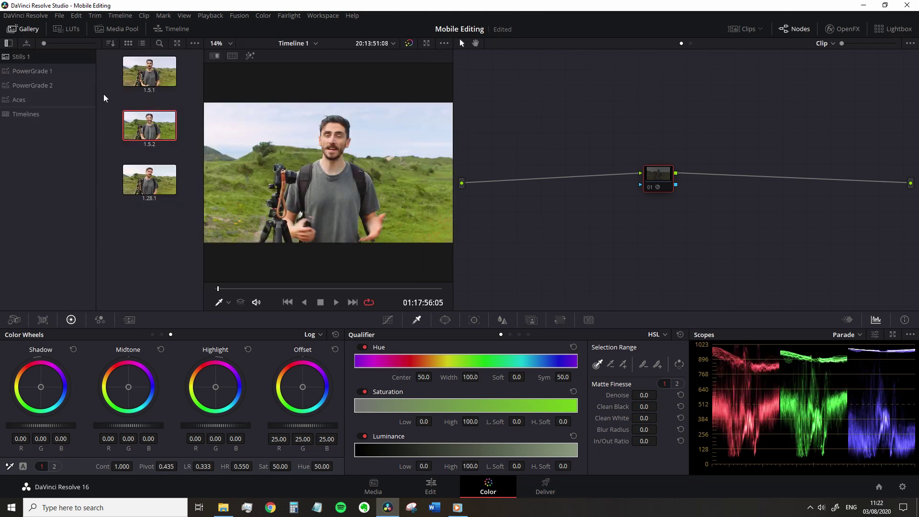
pyautogui.middleClick(150, 125)
pyautogui.click(24, 29)
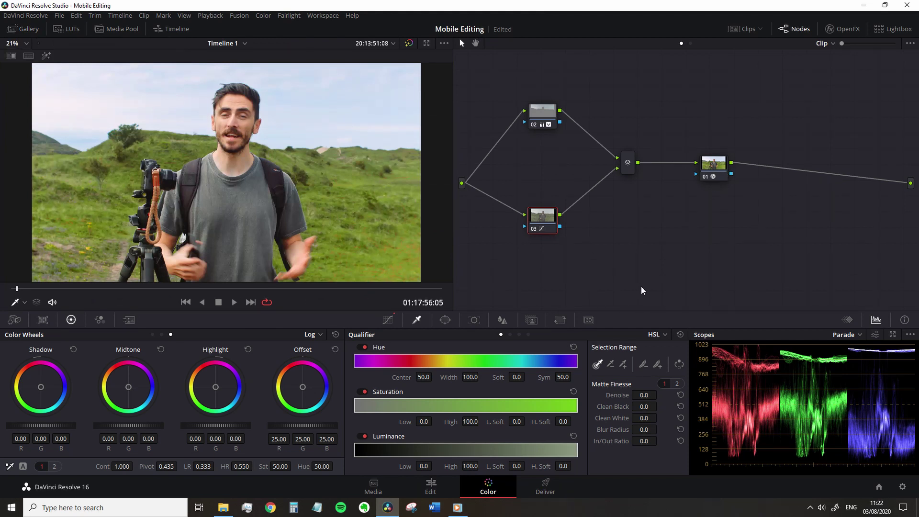
pyautogui.hotkey('ctrl', 'z')
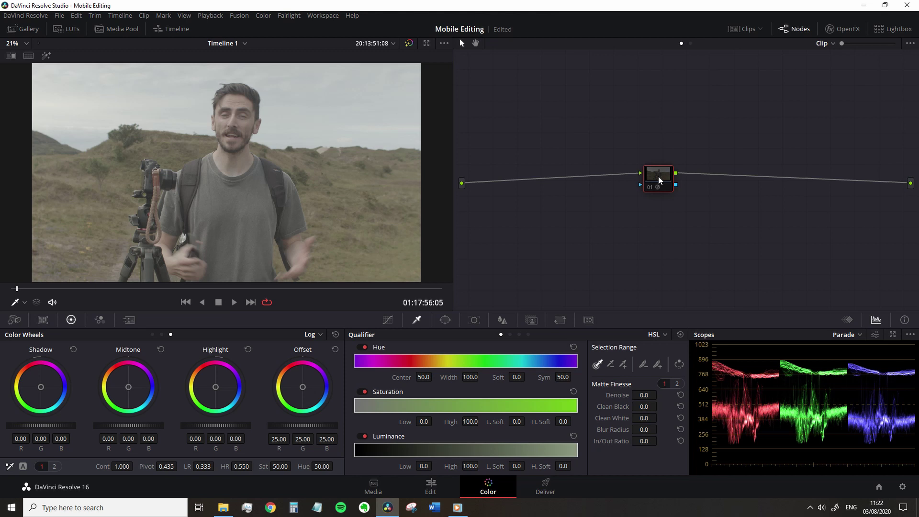
# Enable node 01's FilmConvert Nitrate film grade and check its OpenFX settings.
pyautogui.moveTo(660, 180)
pyautogui.mouseDown()
pyautogui.moveTo(618, 180)
pyautogui.moveTo(661, 179)
pyautogui.mouseUp()
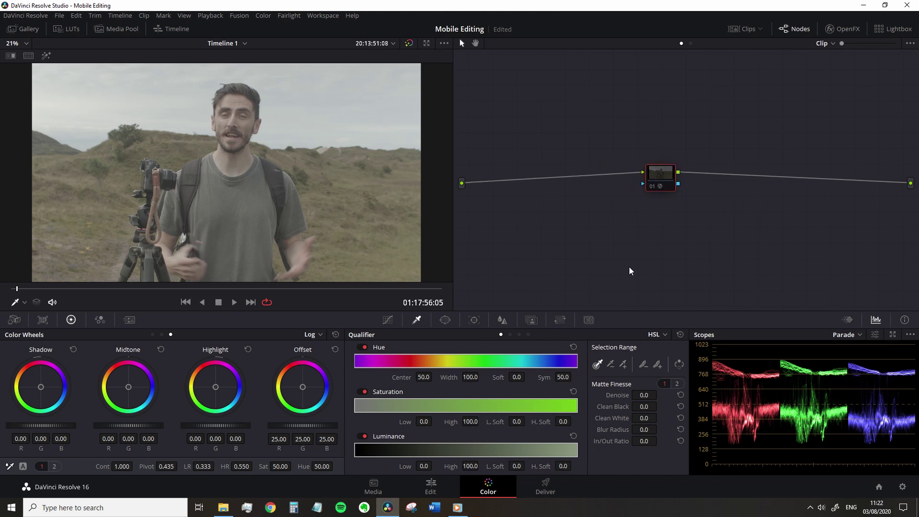
pyautogui.hotkey('ctrl', 'z')
pyautogui.moveTo(63, 290); pyautogui.dragTo(195, 292)
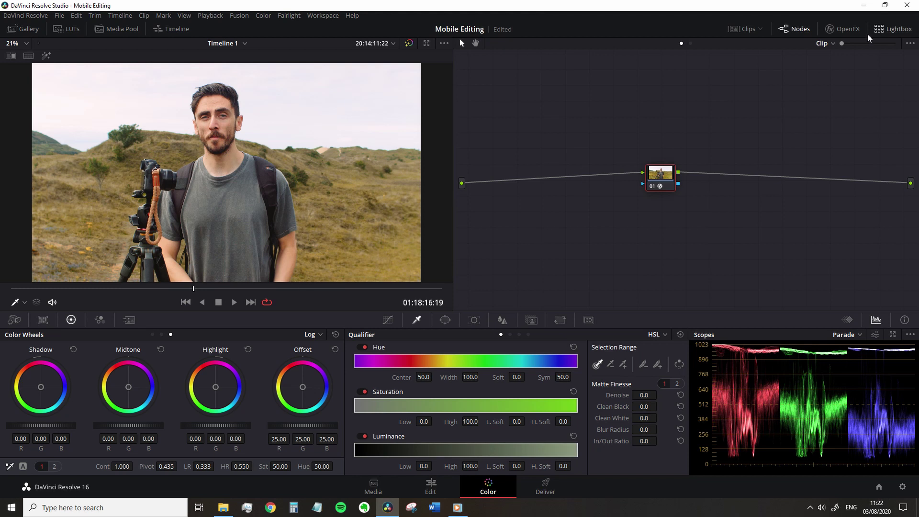
pyautogui.click(847, 30)
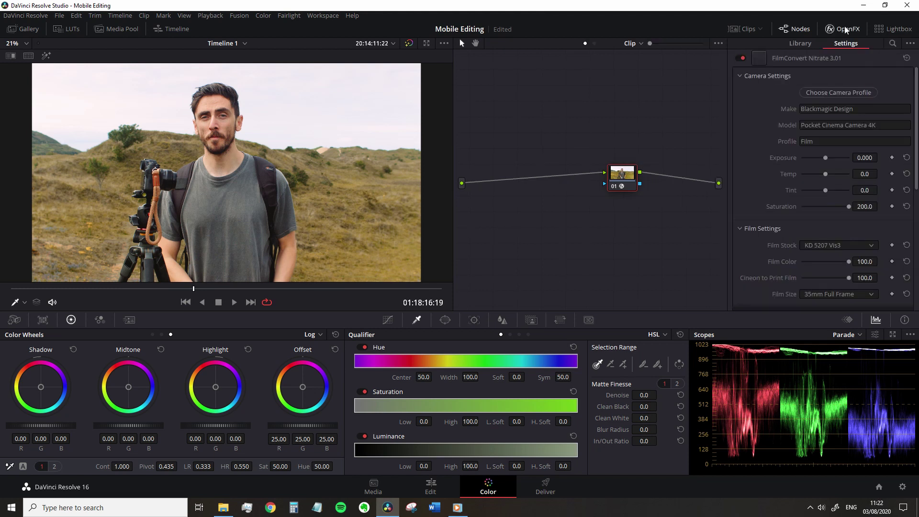
pyautogui.click(847, 30)
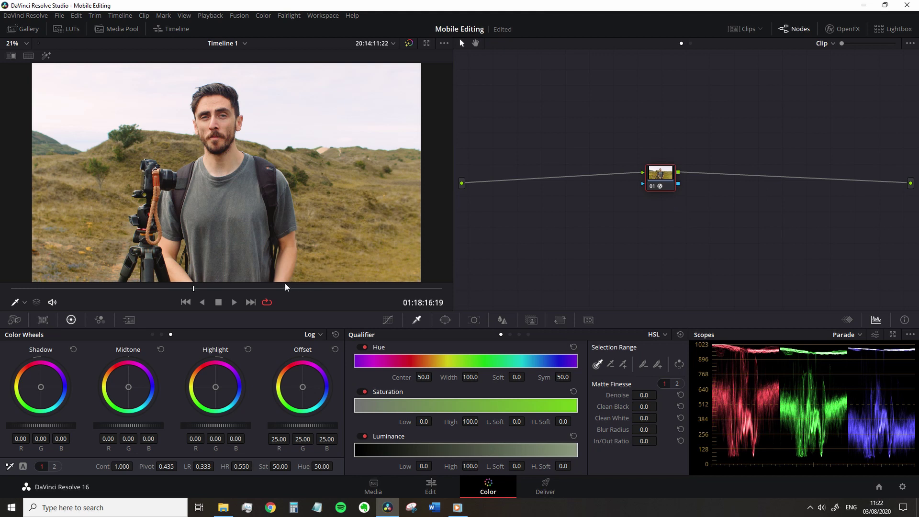
# Try a serial node with highlight and offset tweaks, then undo and delete it.
pyautogui.hotkey('alt', 's')
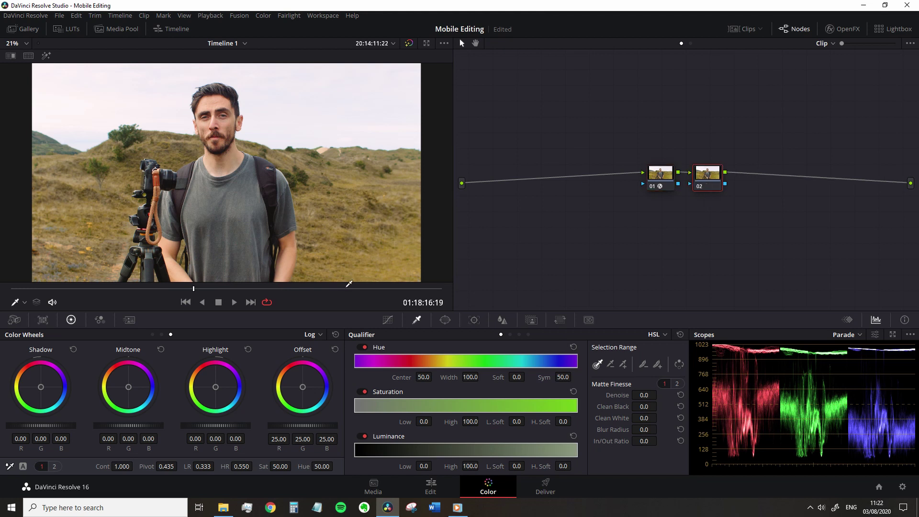
pyautogui.moveTo(221, 429); pyautogui.dragTo(208, 426)
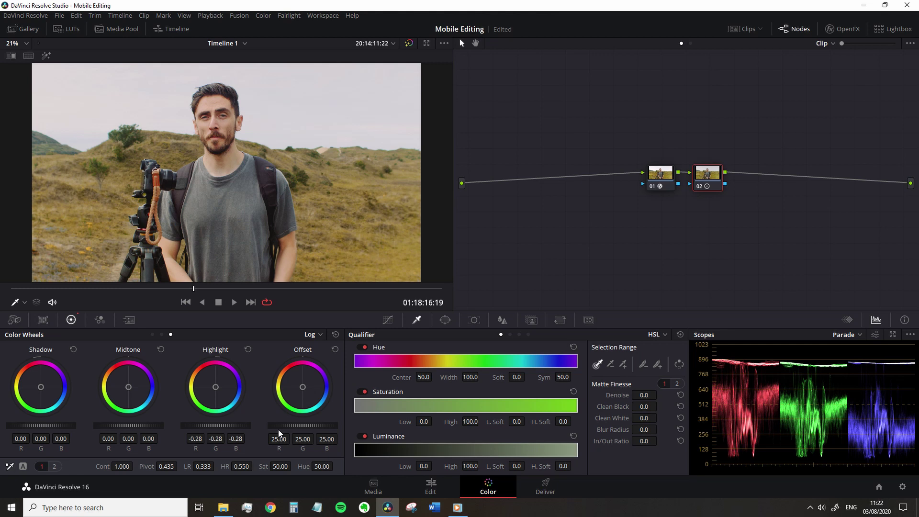
pyautogui.click(248, 349)
pyautogui.moveTo(310, 431); pyautogui.dragTo(334, 430)
pyautogui.hotkey('ctrl', 'z')
pyautogui.press('Delete')
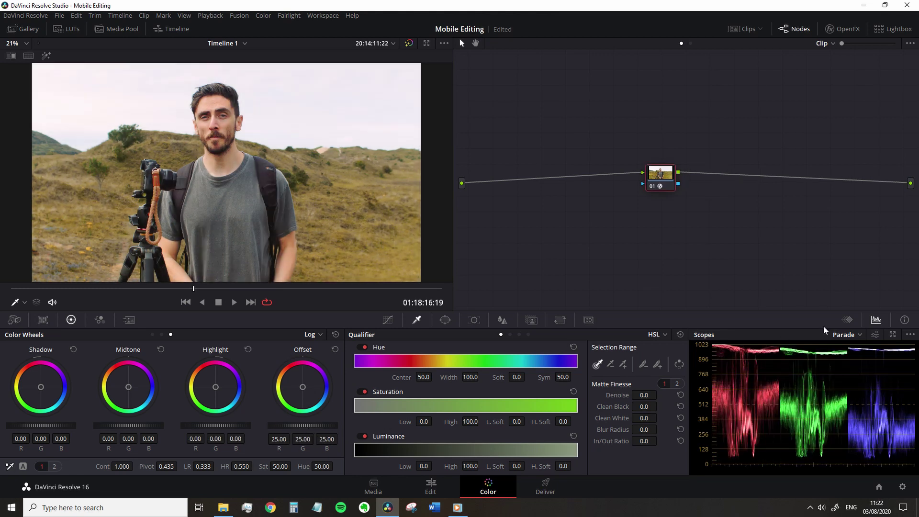
# Add node 02 before node 01, place it to the left, and leave its offset at default.
pyautogui.hotkey('shift', 's')
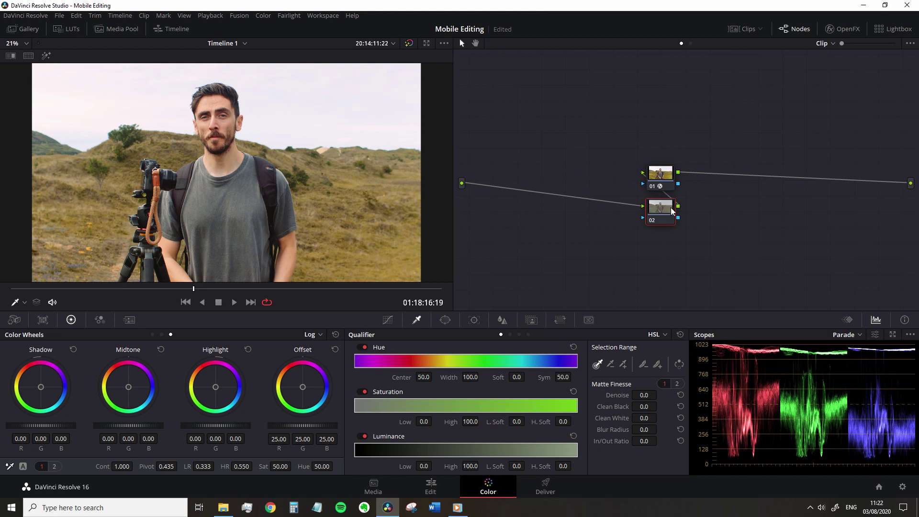
pyautogui.moveTo(659, 205); pyautogui.dragTo(559, 181)
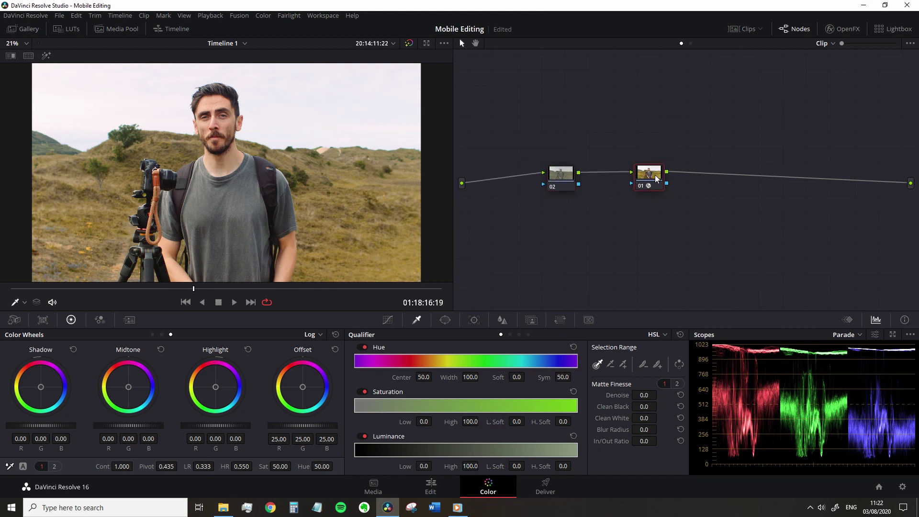
pyautogui.click(565, 177)
pyautogui.moveTo(313, 423); pyautogui.dragTo(276, 424)
pyautogui.doubleClick(318, 428)
# Sample the sky with the qualifier picker and preview the selection with Highlight on.
pyautogui.click(127, 107)
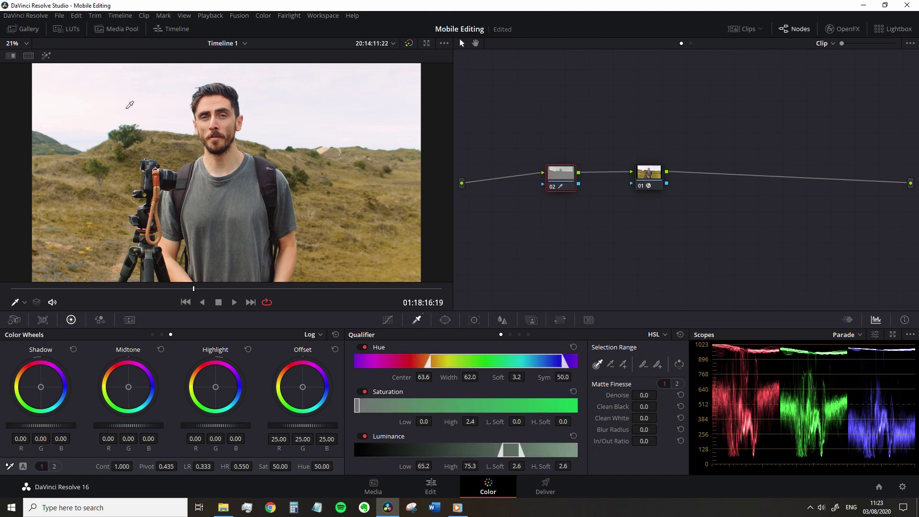
pyautogui.click(45, 56)
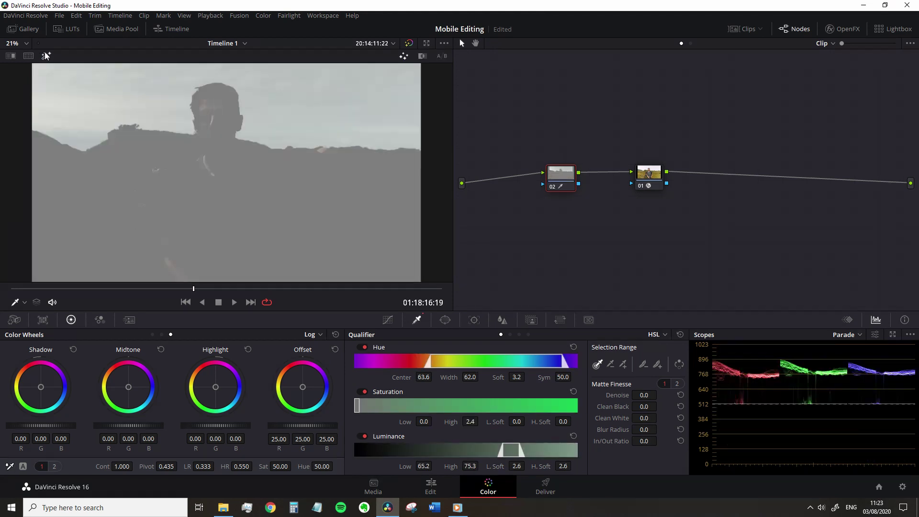
pyautogui.scroll(2, 197, 157)
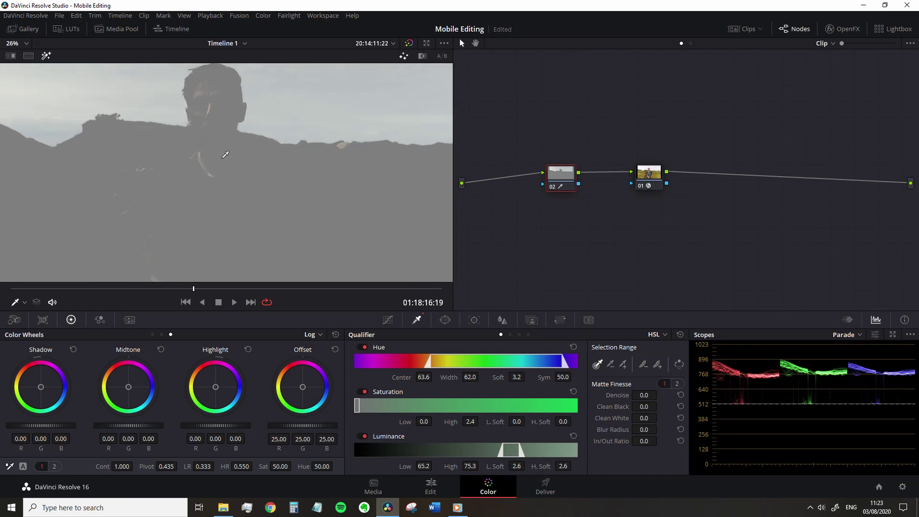
pyautogui.scroll(1, 197, 156)
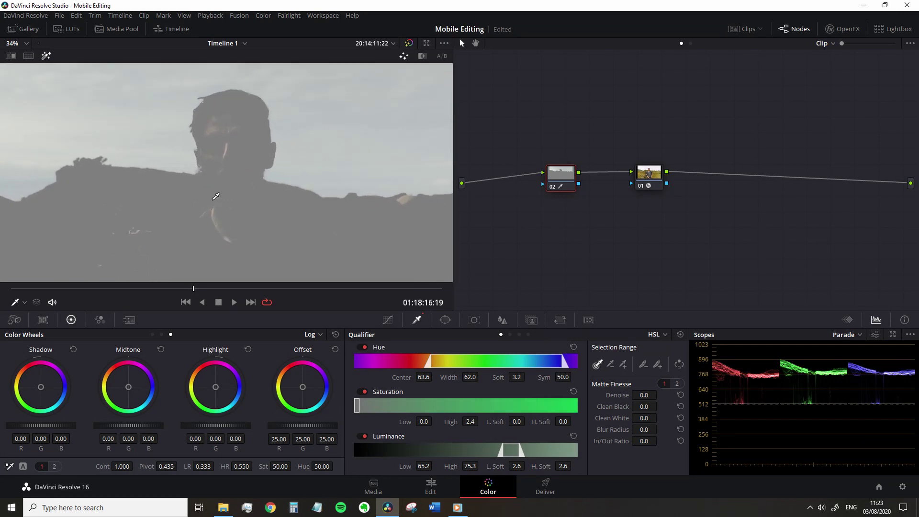
pyautogui.scroll(-2, 309, 213)
pyautogui.scroll(2, 236, 218)
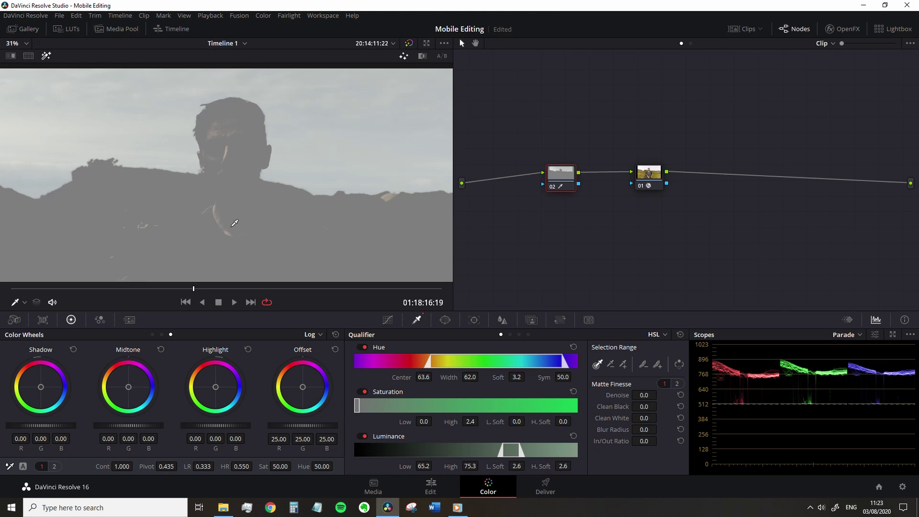
# Subtract the light hill patches from the sky selection, fit the viewer, and turn Highlight off.
pyautogui.click(611, 364)
pyautogui.click(224, 227)
pyautogui.click(229, 233)
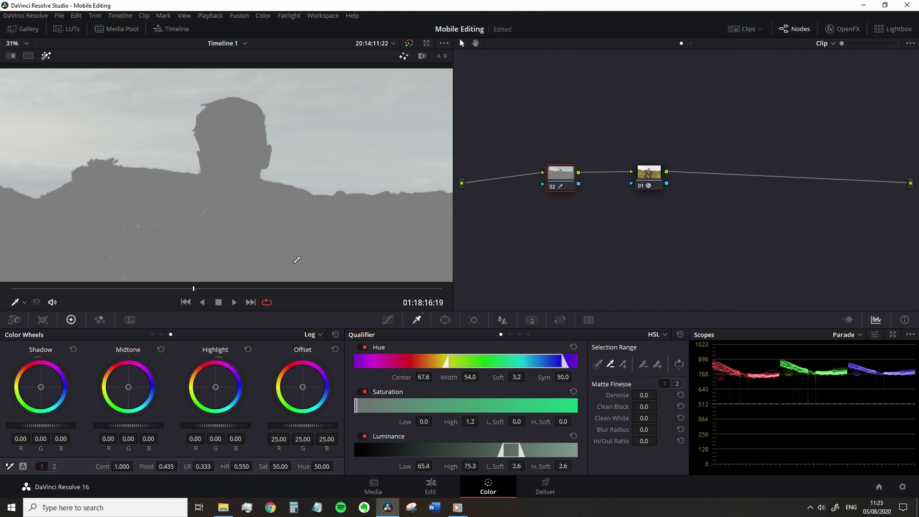
pyautogui.scroll(-4, 297, 260)
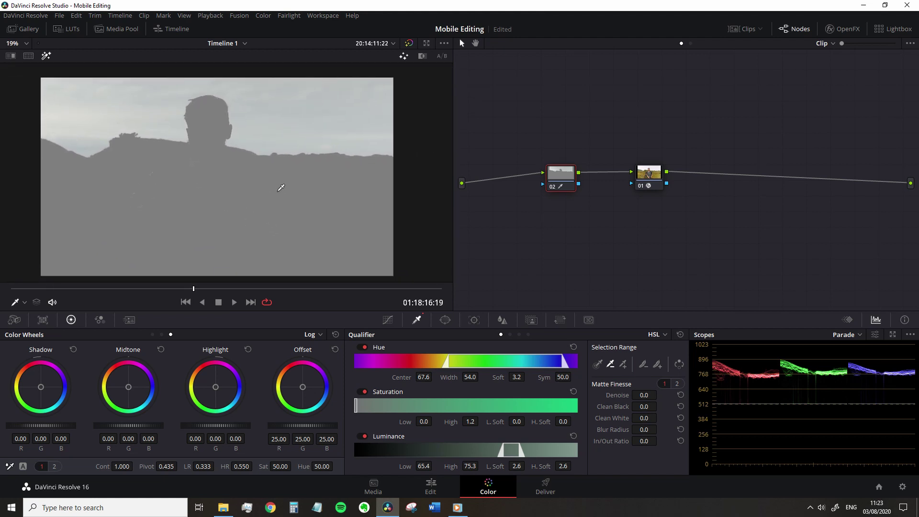
pyautogui.scroll(4, 341, 149)
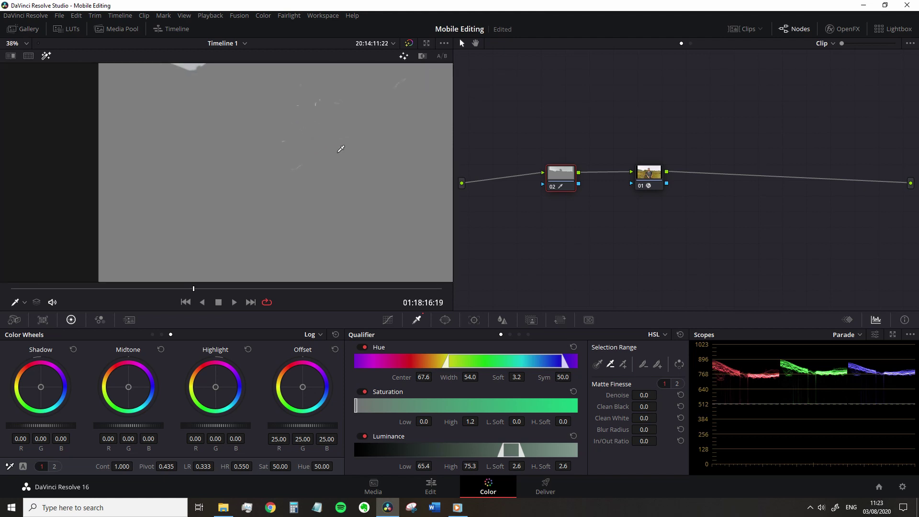
pyautogui.scroll(-3, 218, 191)
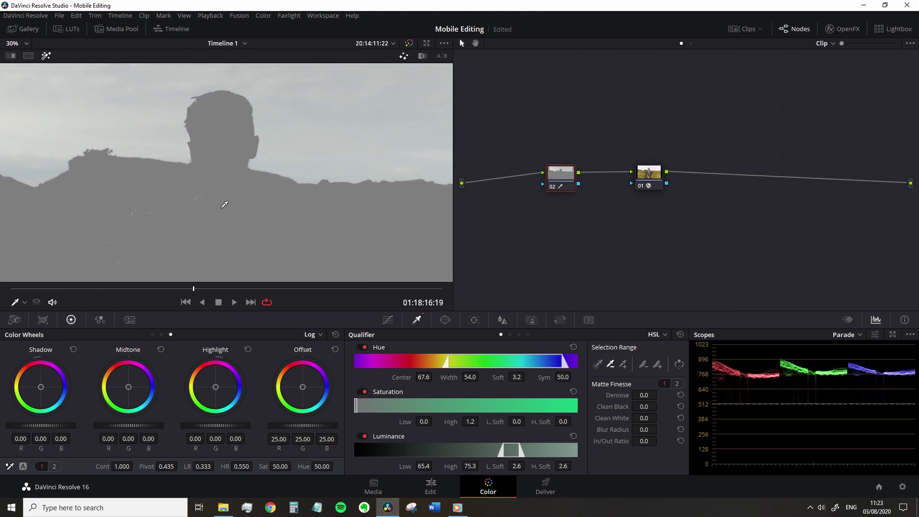
pyautogui.scroll(-2, 224, 204)
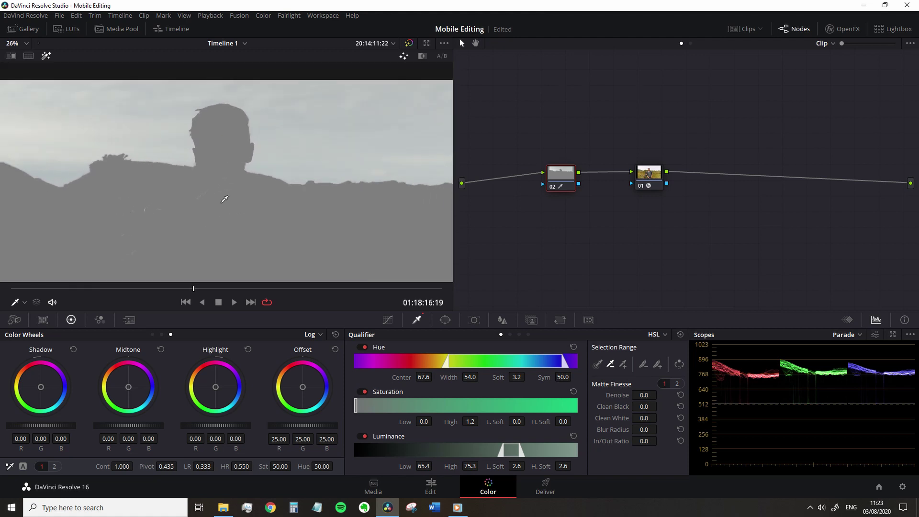
pyautogui.click(24, 45)
pyautogui.click(15, 58)
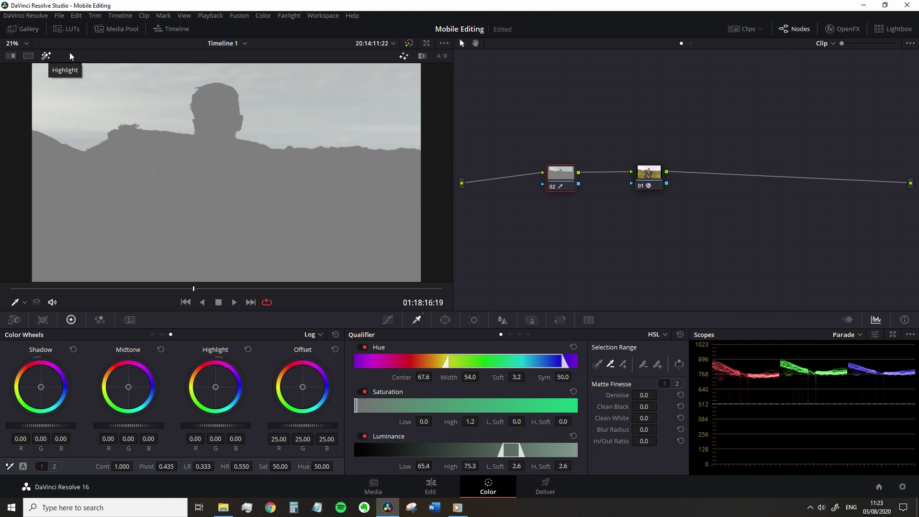
pyautogui.click(46, 56)
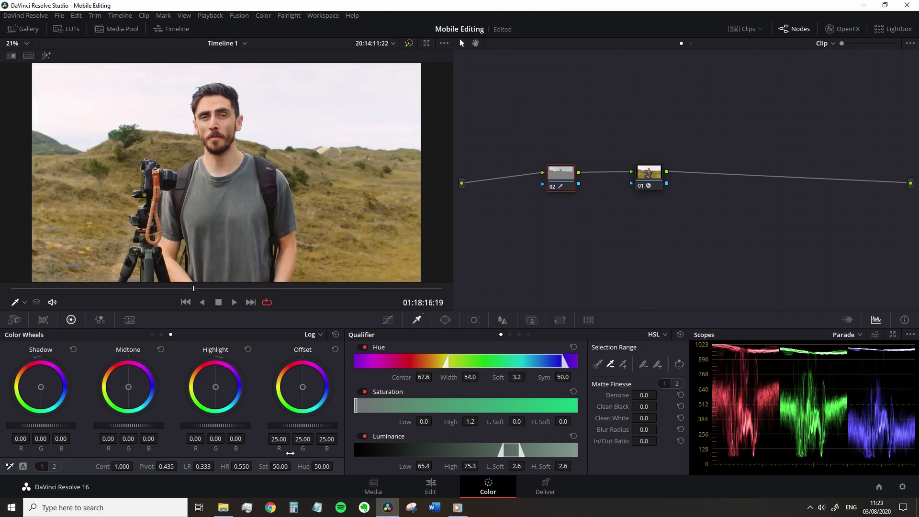
# Try pushing node 02's offset toward blue, then reset it to neutral.
pyautogui.click(320, 336)
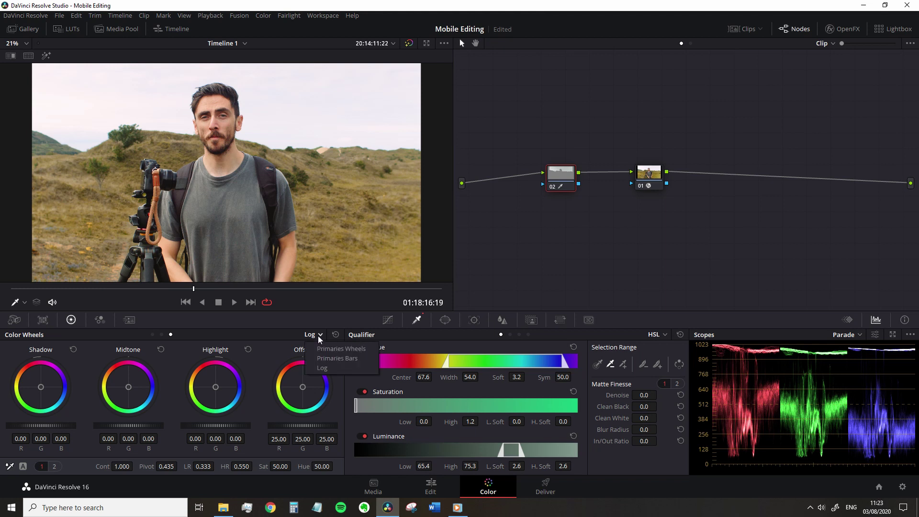
pyautogui.click(322, 368)
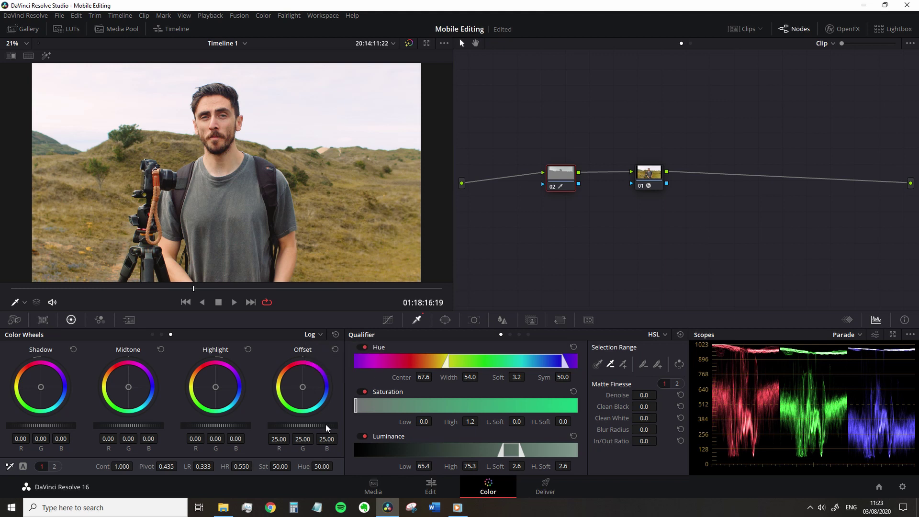
pyautogui.moveTo(328, 428); pyautogui.dragTo(297, 428)
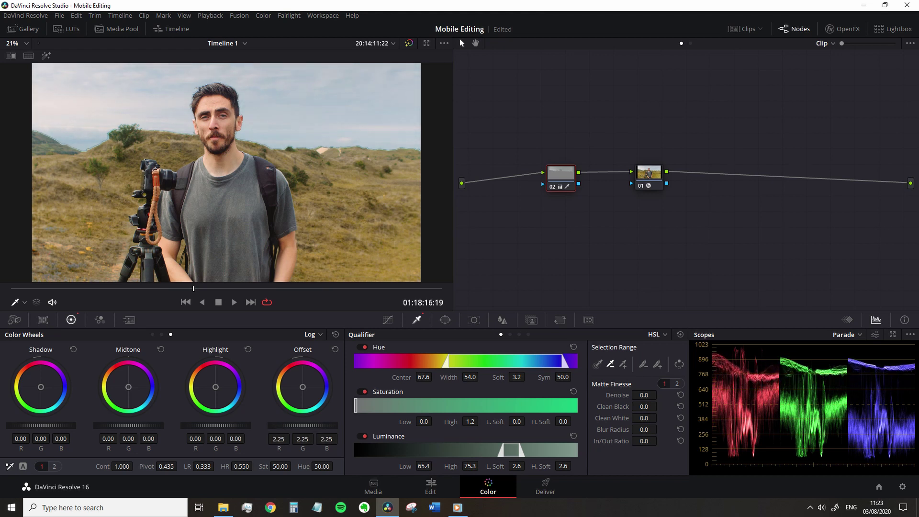
pyautogui.moveTo(189, 131); pyautogui.dragTo(169, 150)
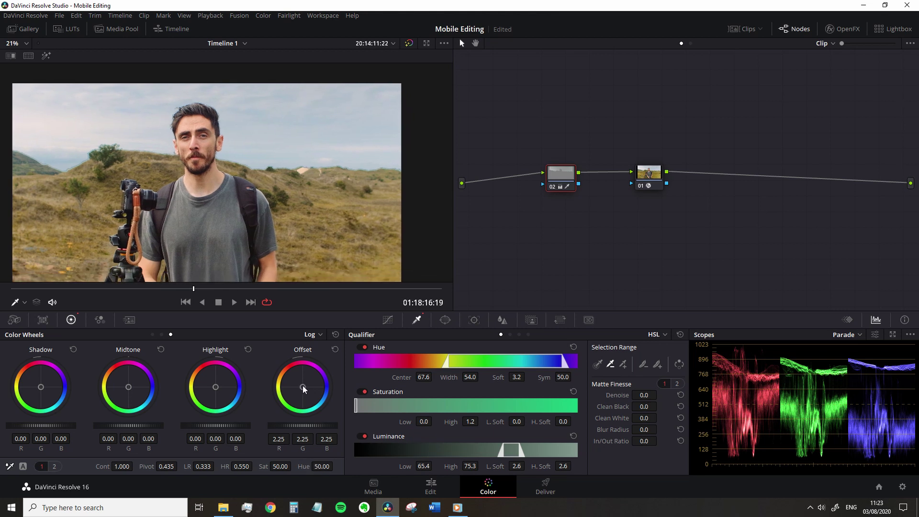
pyautogui.moveTo(303, 390); pyautogui.dragTo(305, 392)
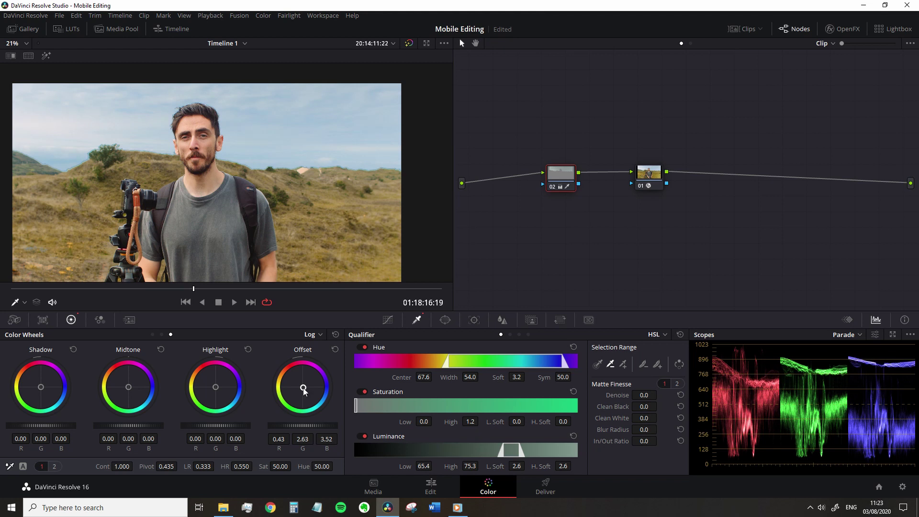
pyautogui.moveTo(326, 429); pyautogui.dragTo(323, 430)
pyautogui.doubleClick(310, 404)
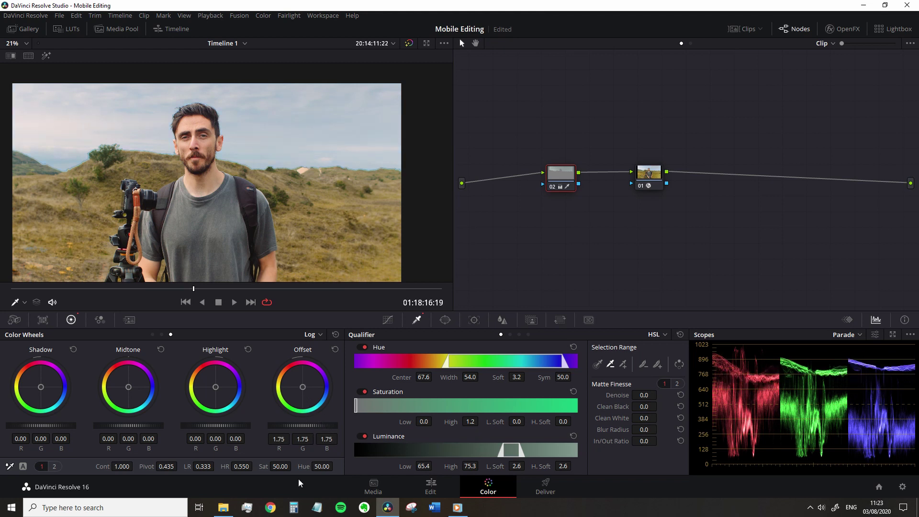
# Set node 02's saturation to 55 and fit the frame in the viewer.
pyautogui.click(290, 469)
pyautogui.write('55')
pyautogui.press('Return')
pyautogui.scroll(-2, 177, 207)
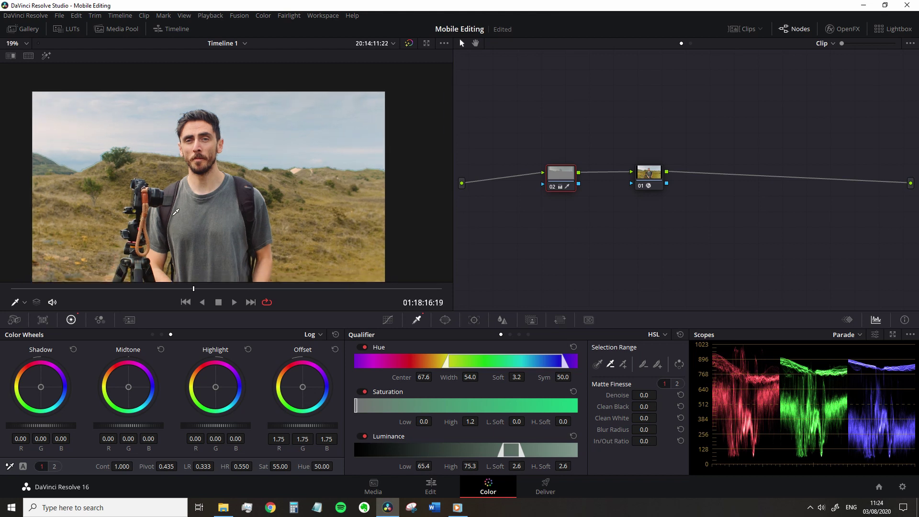
pyautogui.click(15, 43)
pyautogui.click(14, 59)
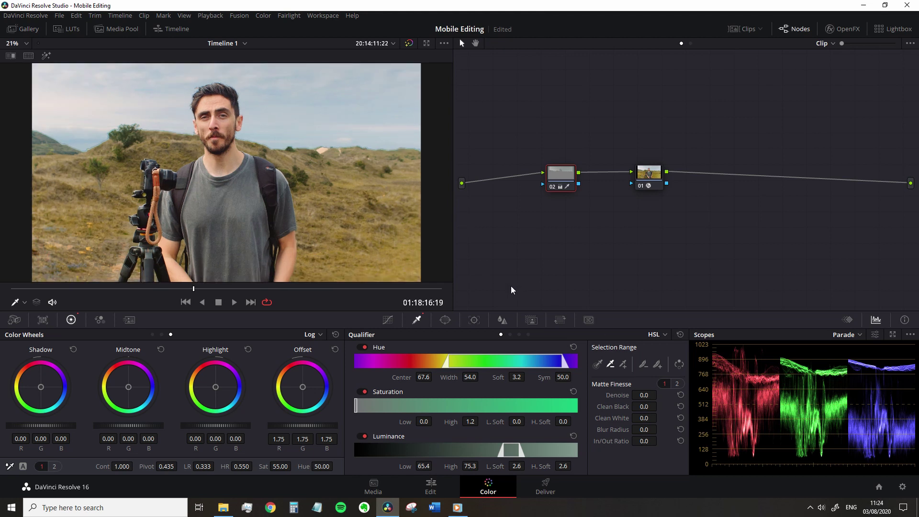
# Add a luma curve point and raise the upper curve to brighten the image.
pyautogui.click(388, 320)
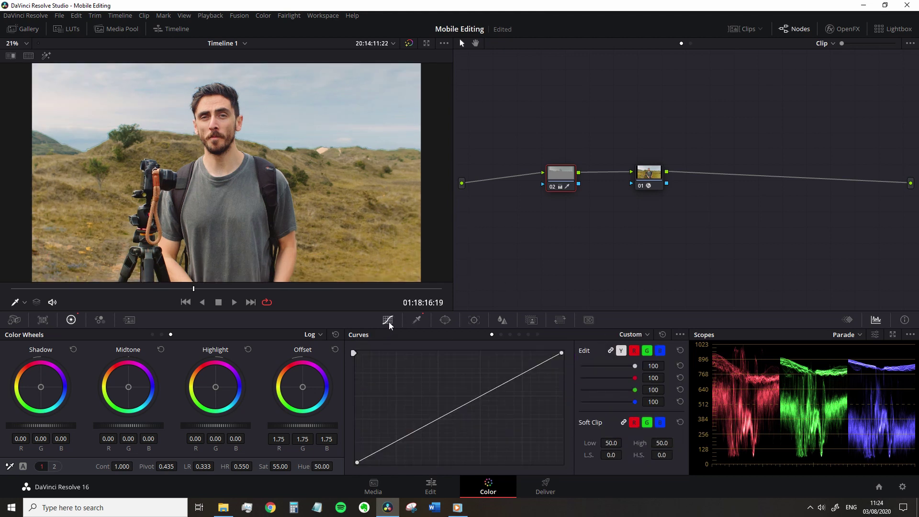
pyautogui.click(451, 412)
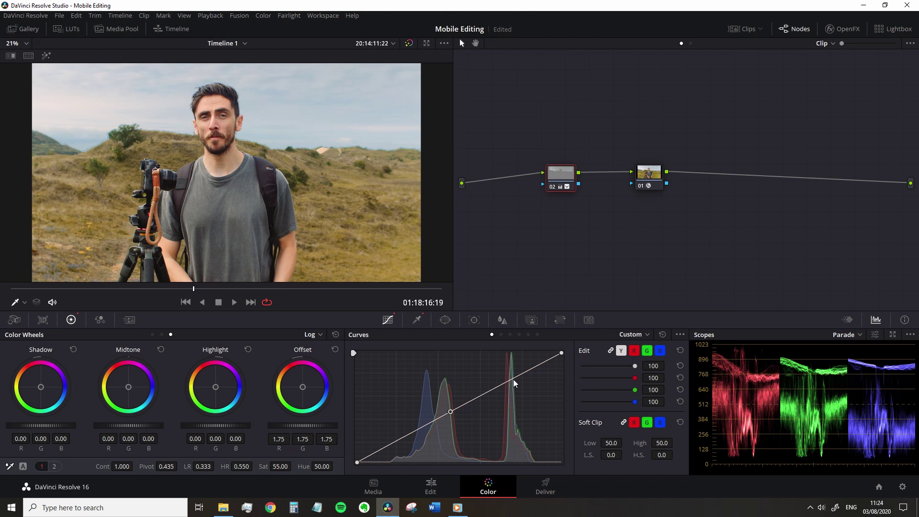
pyautogui.moveTo(515, 376); pyautogui.dragTo(513, 362)
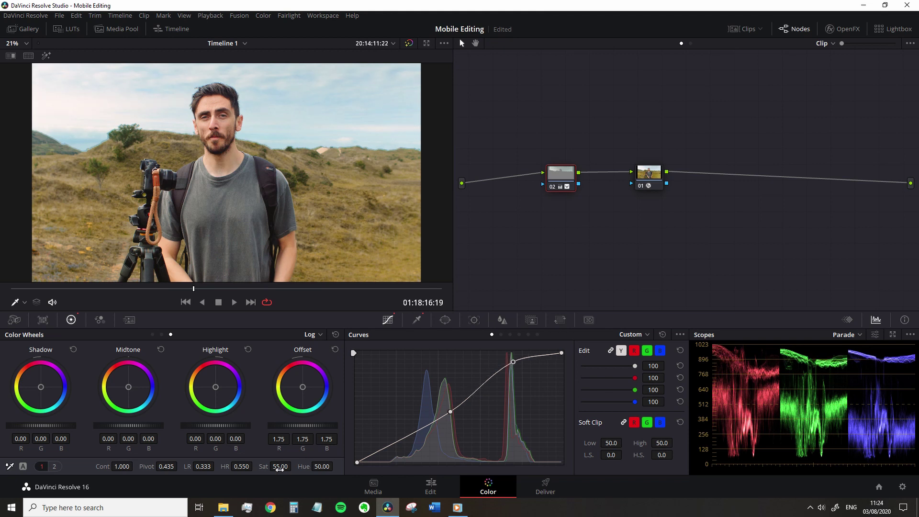
# Return saturation to about 50, lower Highlight to -0.26, and nudge Offset toward magenta.
pyautogui.moveTo(281, 467); pyautogui.dragTo(294, 466)
pyautogui.moveTo(215, 425); pyautogui.dragTo(202, 425)
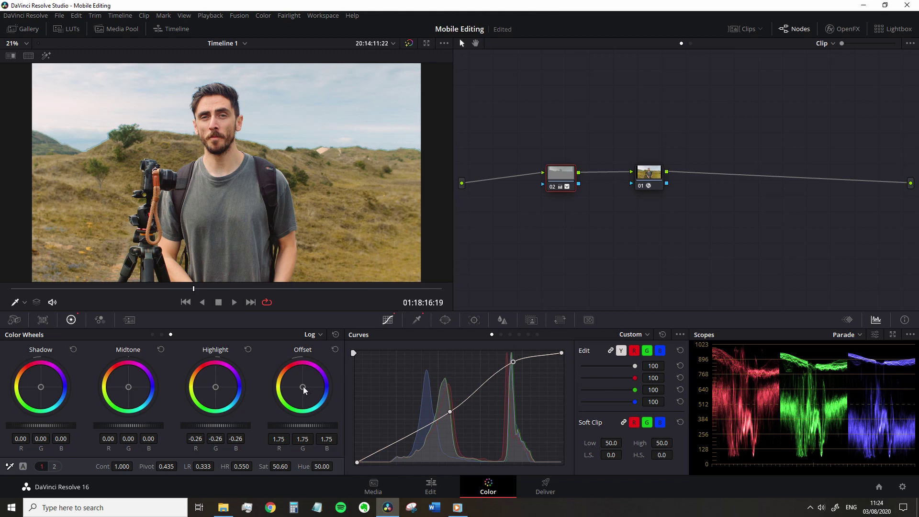
pyautogui.moveTo(303, 386); pyautogui.dragTo(311, 383)
# Set the sky matte's Matte Finesse Denoise to 100 in the Qualifier palette.
pyautogui.scroll(5, 229, 88)
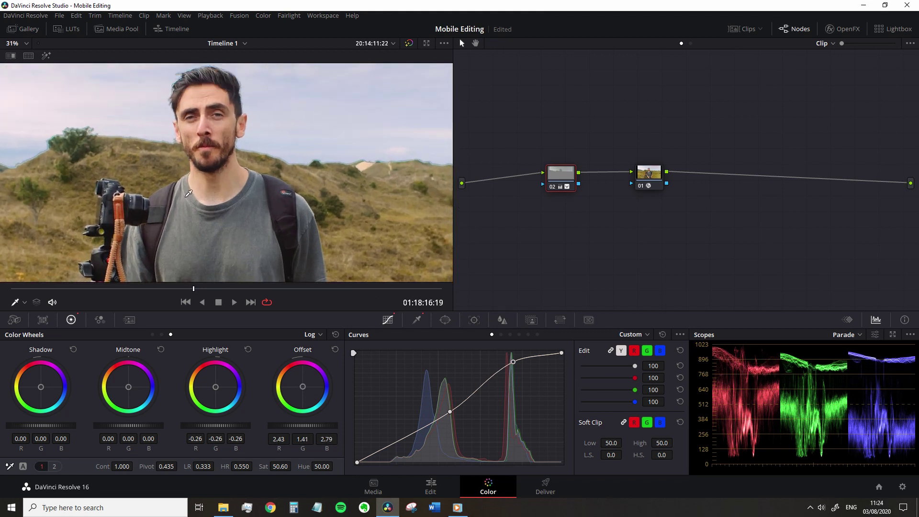
pyautogui.moveTo(155, 295); pyautogui.dragTo(52, 299)
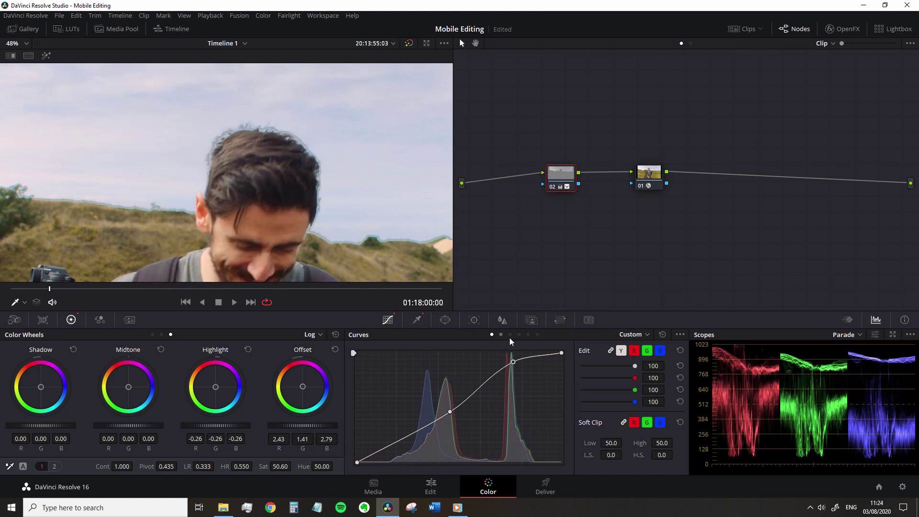
pyautogui.click(417, 321)
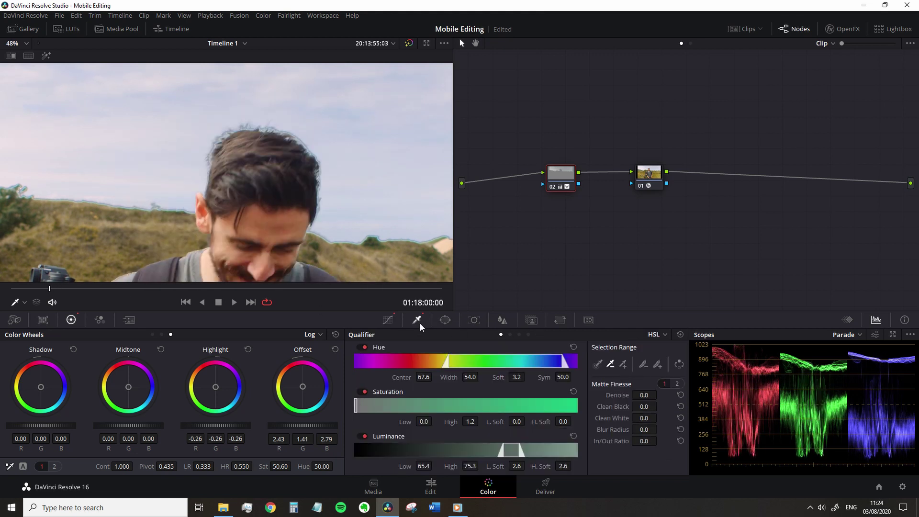
pyautogui.click(648, 396)
pyautogui.write('100')
pyautogui.press('Return')
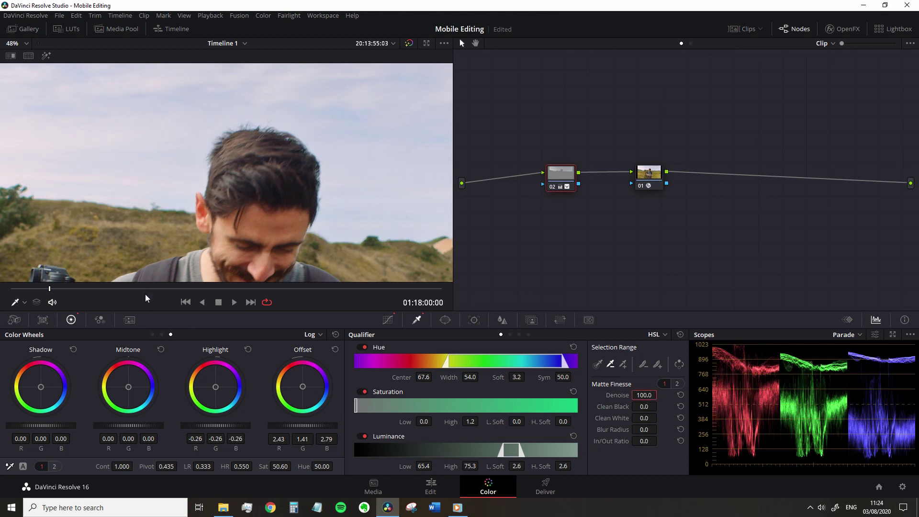
# Check the matte across several frames and set Clean Black to 50.
pyautogui.click(131, 291)
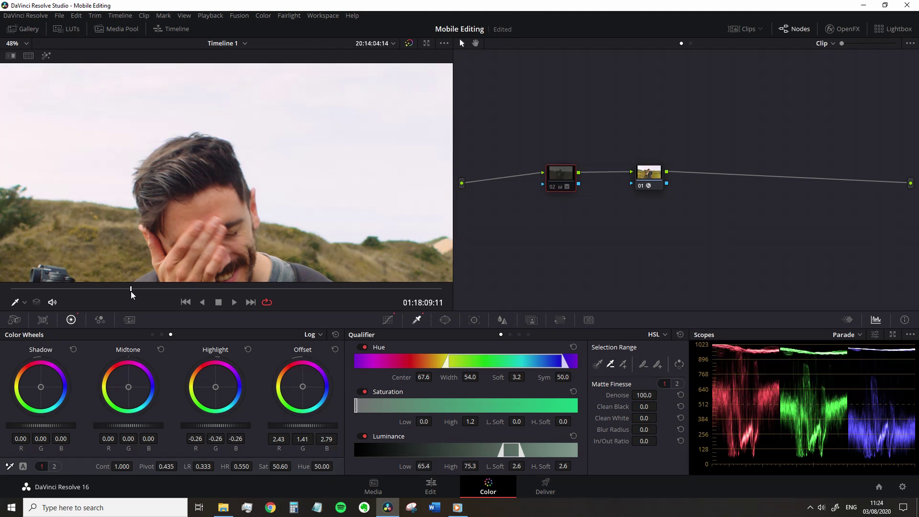
pyautogui.scroll(3, 227, 153)
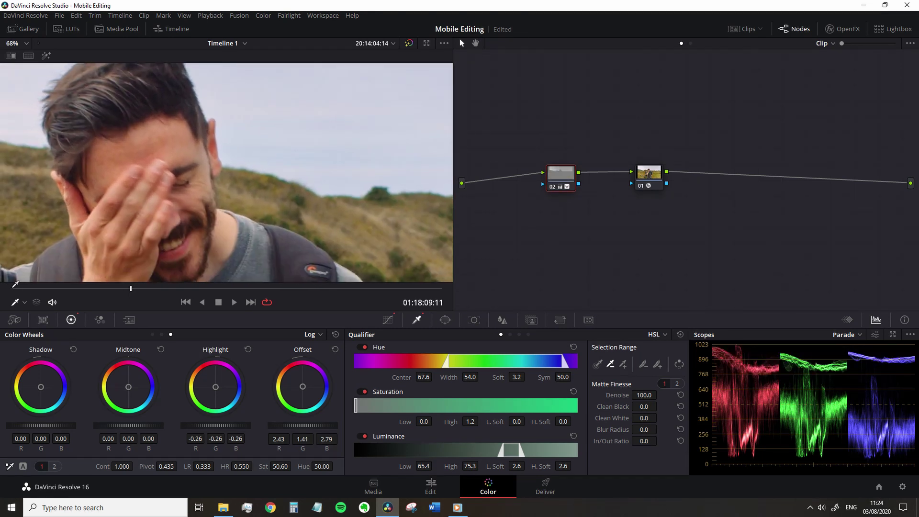
pyautogui.click(26, 290)
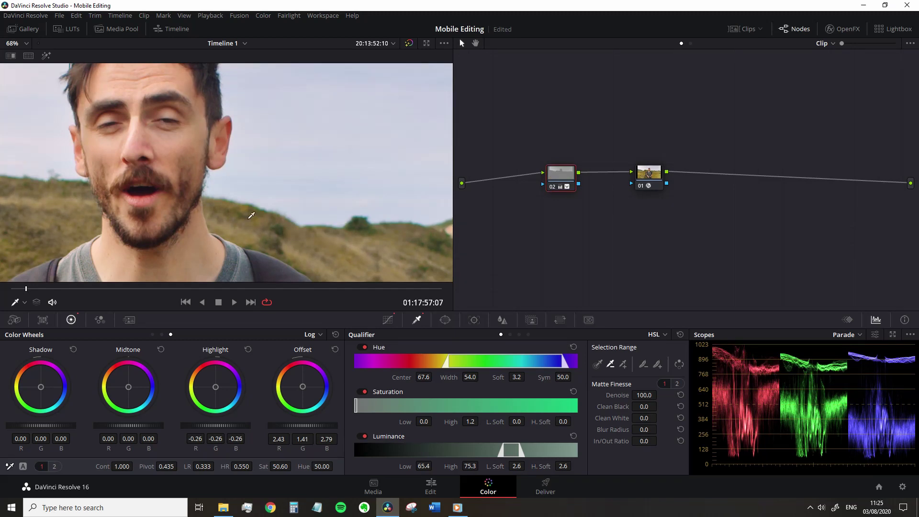
pyautogui.scroll(2, 238, 227)
pyautogui.click(11, 288)
pyautogui.click(653, 409)
pyautogui.write('50')
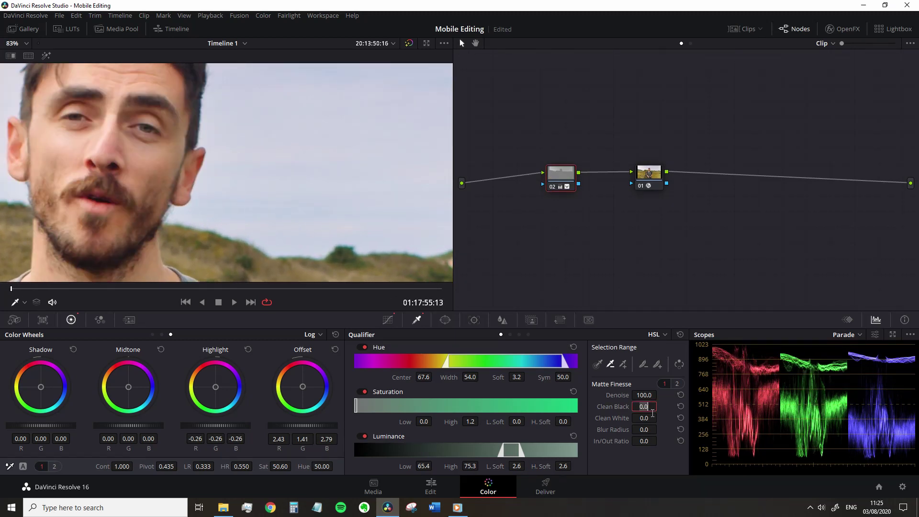
pyautogui.press('Return')
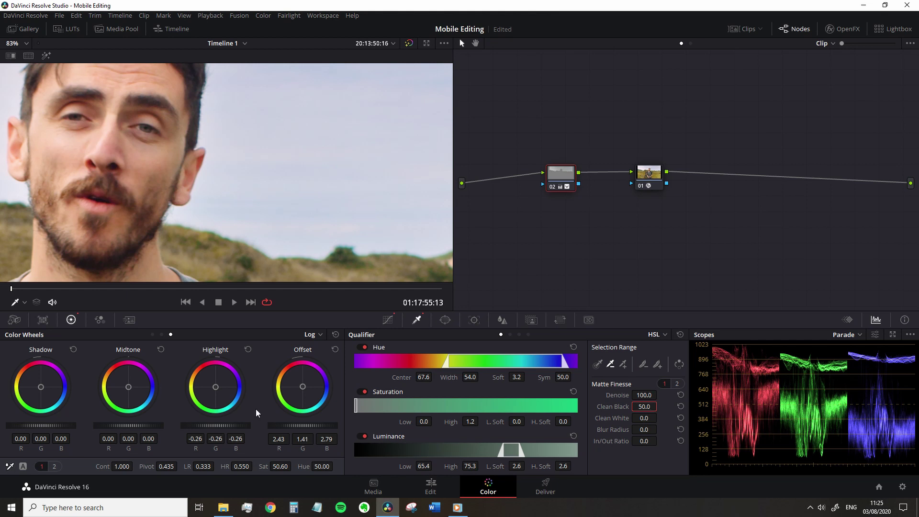
pyautogui.scroll(1, 46, 217)
pyautogui.scroll(1, 384, 205)
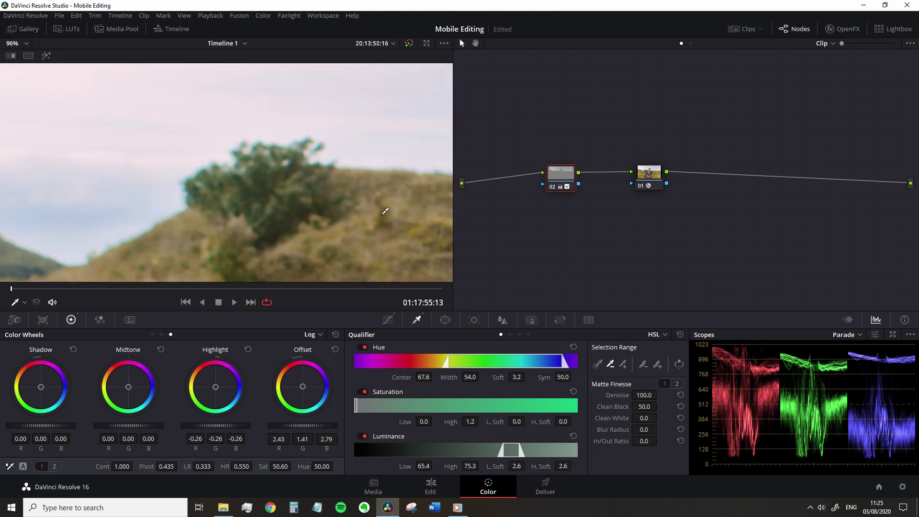
pyautogui.scroll(1, 297, 219)
pyautogui.scroll(-4, 294, 220)
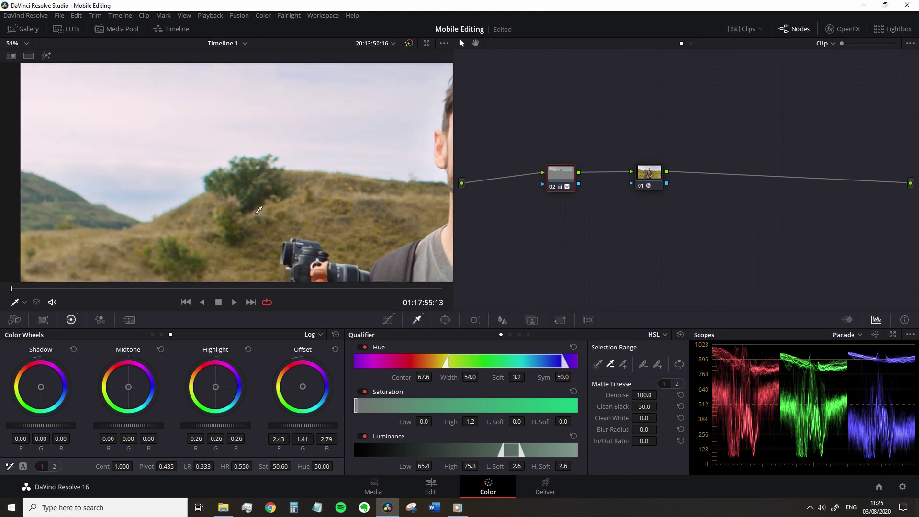
pyautogui.scroll(-1, 258, 210)
pyautogui.scroll(-1, 252, 199)
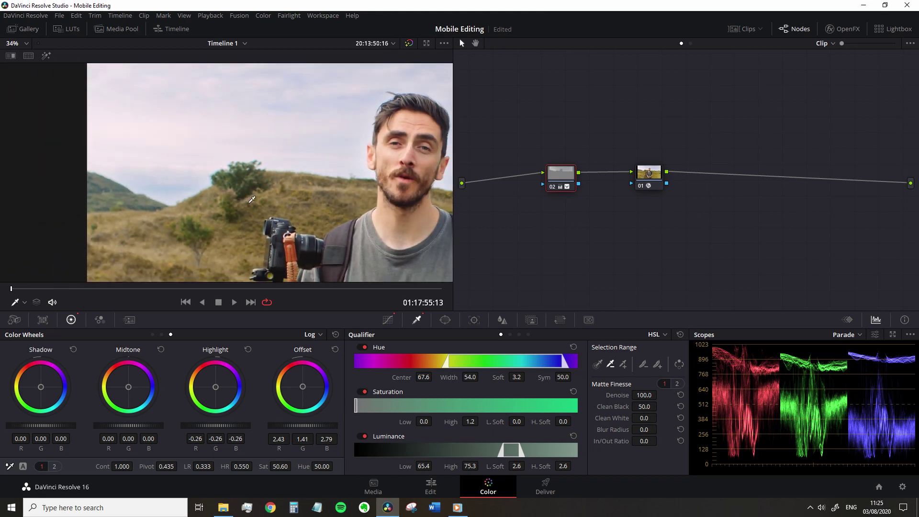
pyautogui.click(16, 43)
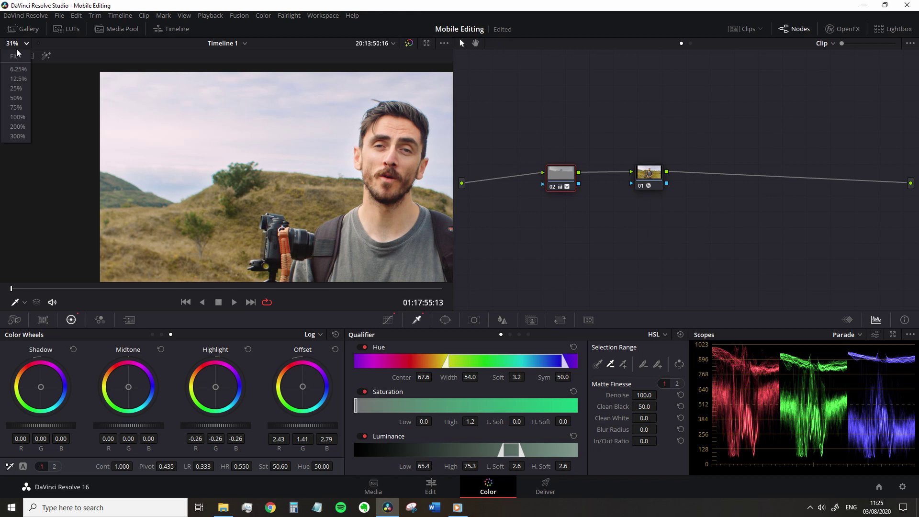
pyautogui.click(17, 53)
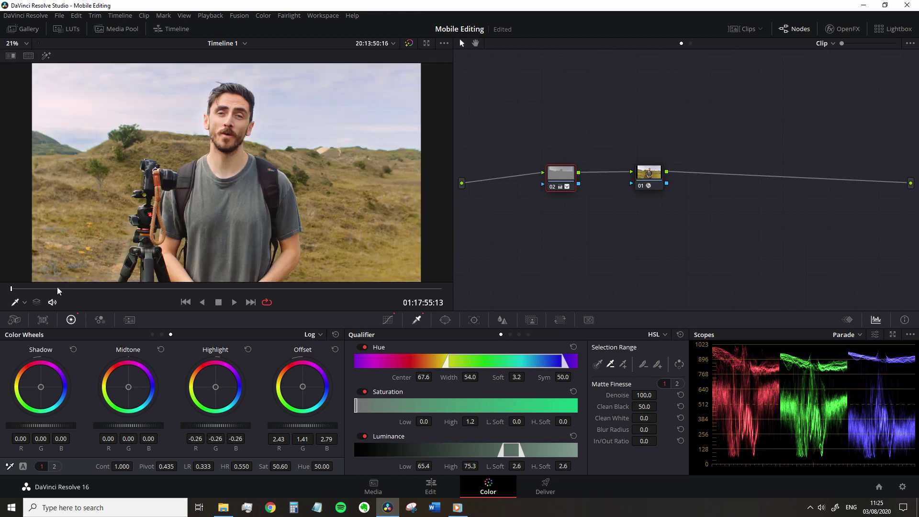
pyautogui.moveTo(72, 289); pyautogui.dragTo(307, 265)
pyautogui.press('space')
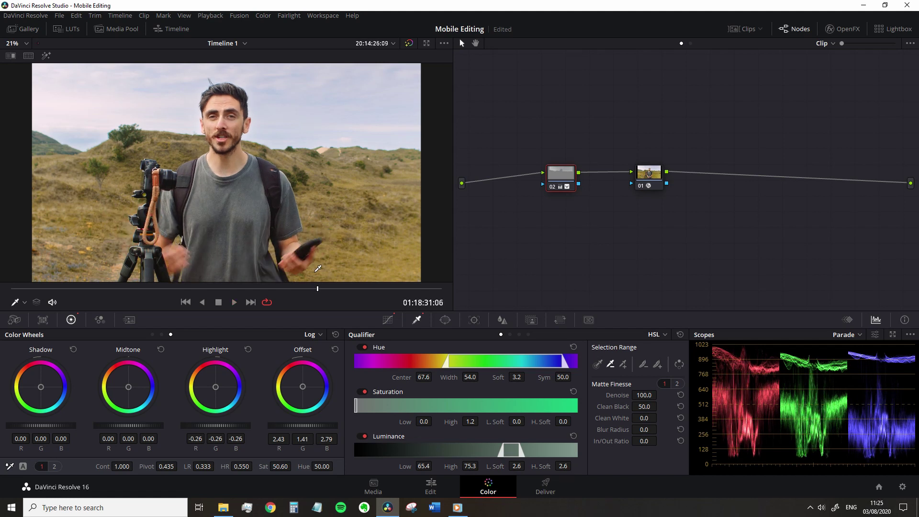
pyautogui.moveTo(110, 290); pyautogui.dragTo(13, 293)
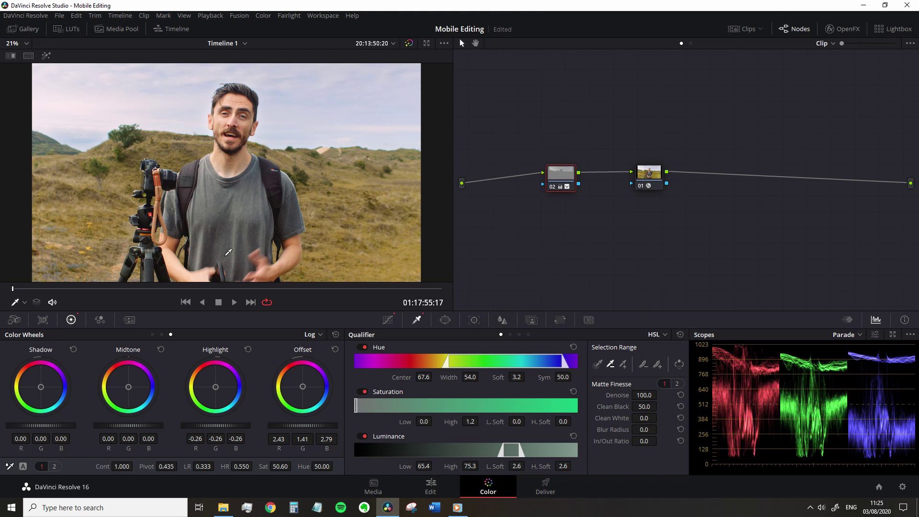
pyautogui.hotkey('alt', 's')
pyautogui.scroll(1, 73, 280)
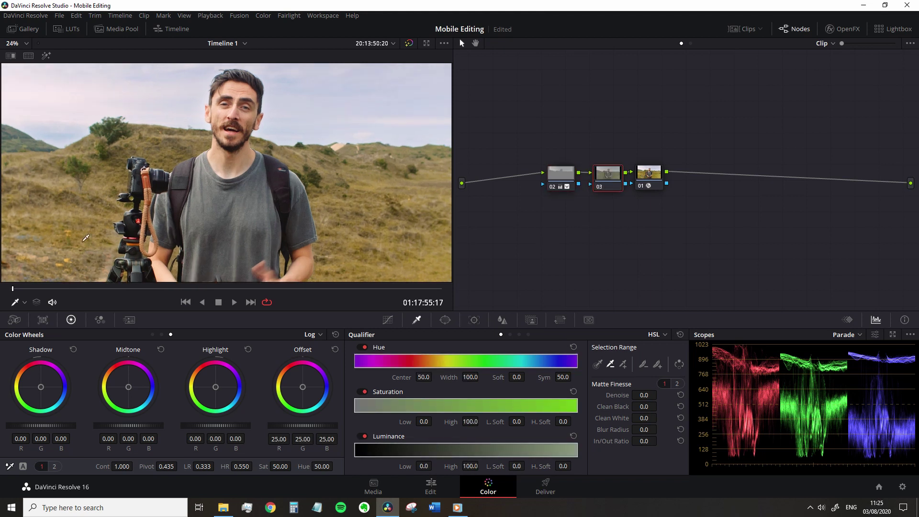
pyautogui.scroll(-1, 88, 209)
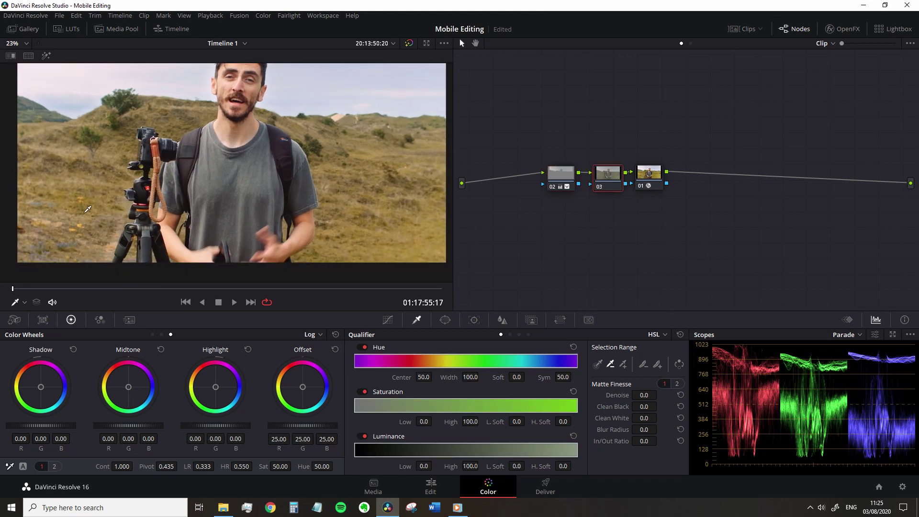
pyautogui.scroll(4, 228, 198)
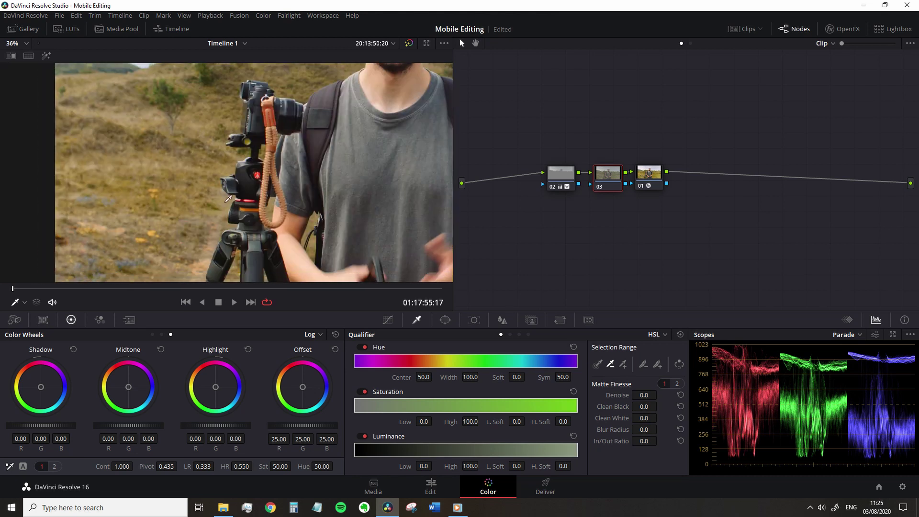
pyautogui.scroll(3, 228, 198)
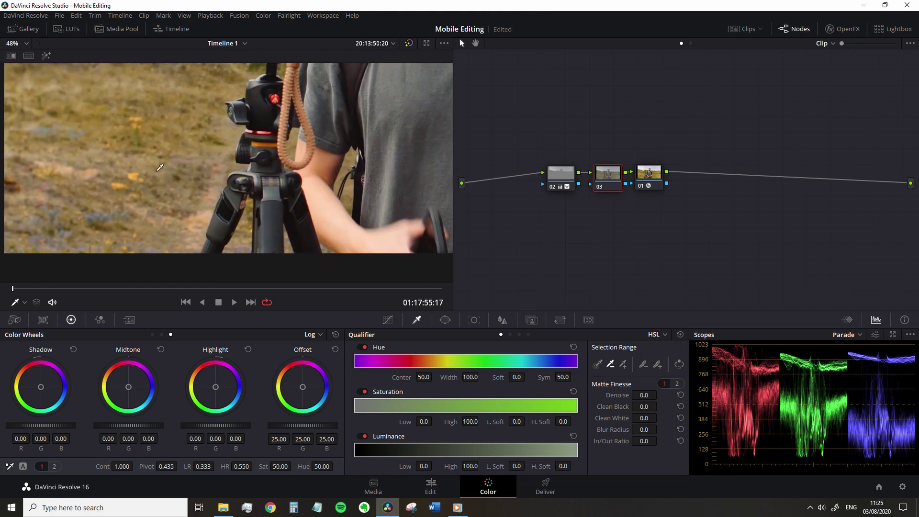
pyautogui.scroll(-3, 160, 167)
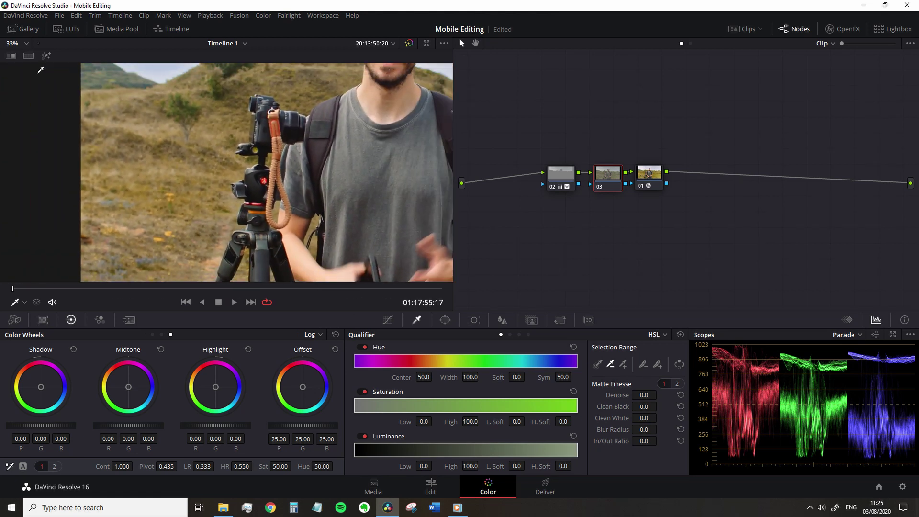
pyautogui.click(21, 43)
pyautogui.click(15, 59)
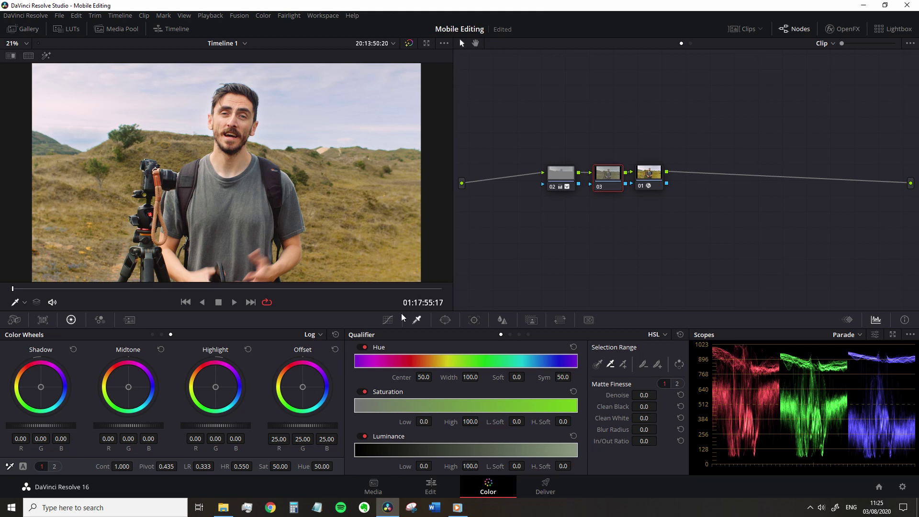
# Switch the Curves palette to the Hue Vs Hue curve.
pyautogui.click(388, 319)
pyautogui.click(648, 334)
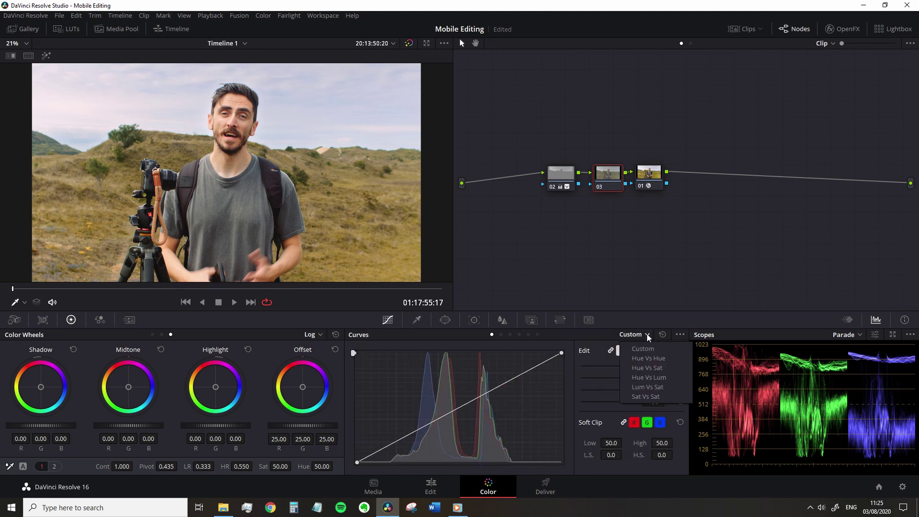
pyautogui.click(657, 359)
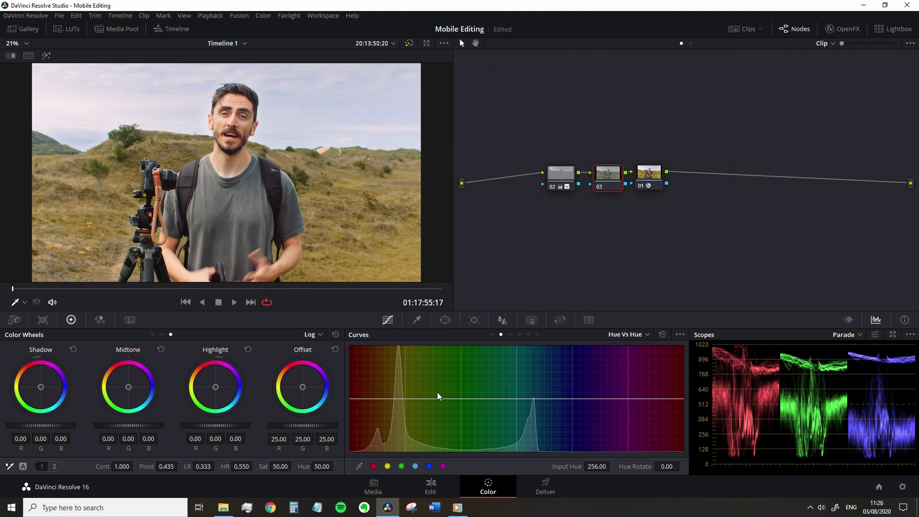
# Try sampling picture and skin-tone hues onto the curve, undoing each, then sample a cyan hue.
pyautogui.click(82, 223)
pyautogui.hotkey('ctrl', 'z')
pyautogui.click(292, 266)
pyautogui.hotkey('ctrl', 'z')
pyautogui.click(324, 115)
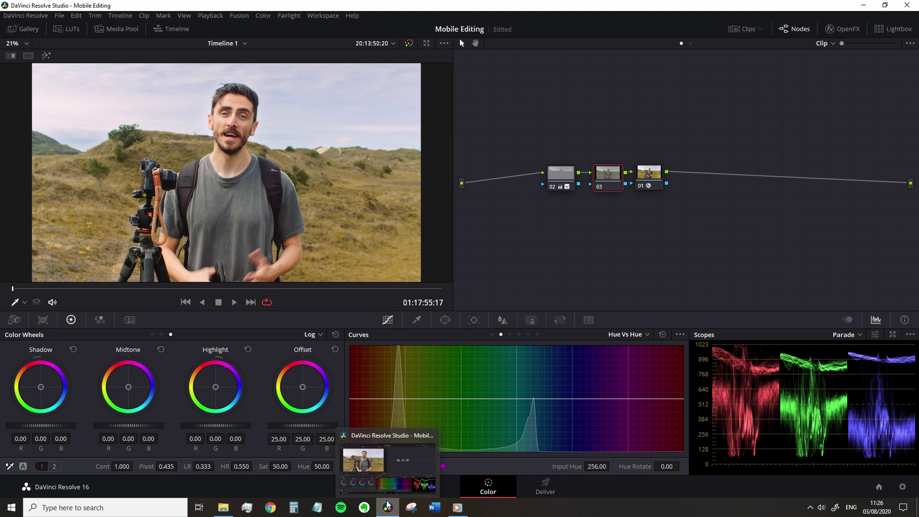
# Sample the dry grass onto the Hue vs Hue curve and rotate it, settling near -14.46.
pyautogui.click(109, 232)
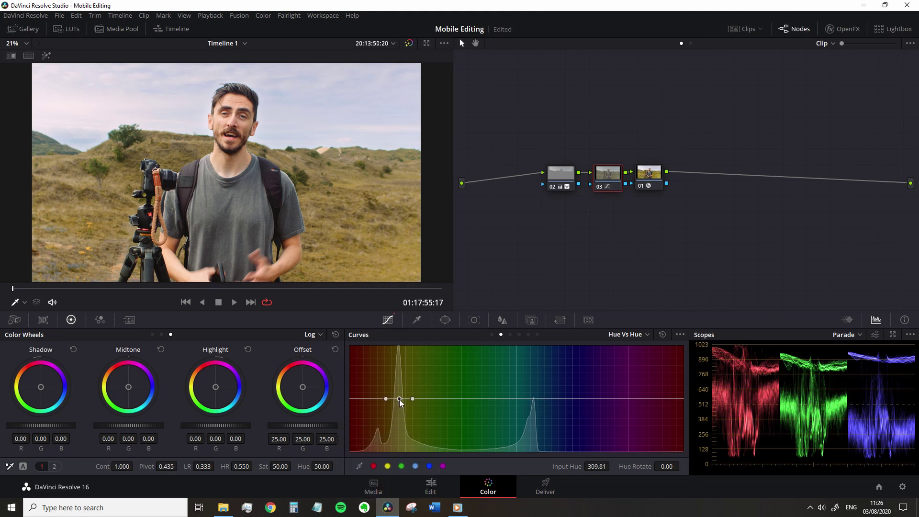
pyautogui.moveTo(399, 400); pyautogui.dragTo(397, 403)
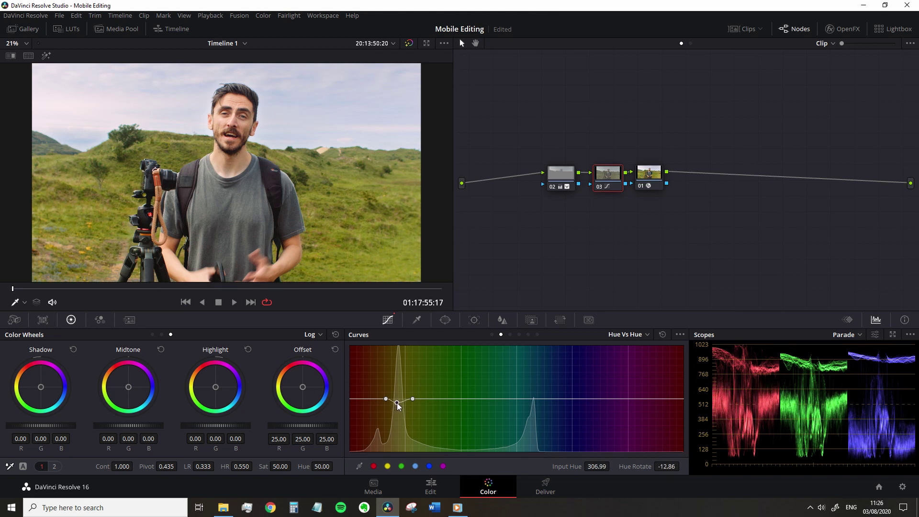
pyautogui.moveTo(398, 403); pyautogui.dragTo(395, 404)
pyautogui.click(58, 288)
pyautogui.click(94, 289)
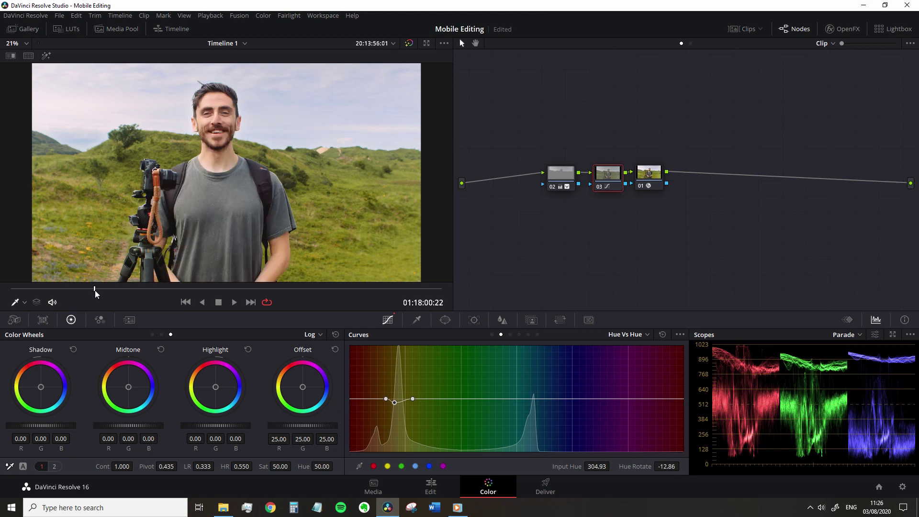
pyautogui.moveTo(394, 404)
pyautogui.mouseDown()
pyautogui.moveTo(401, 467)
pyautogui.moveTo(395, 378)
pyautogui.moveTo(400, 403)
pyautogui.mouseUp()
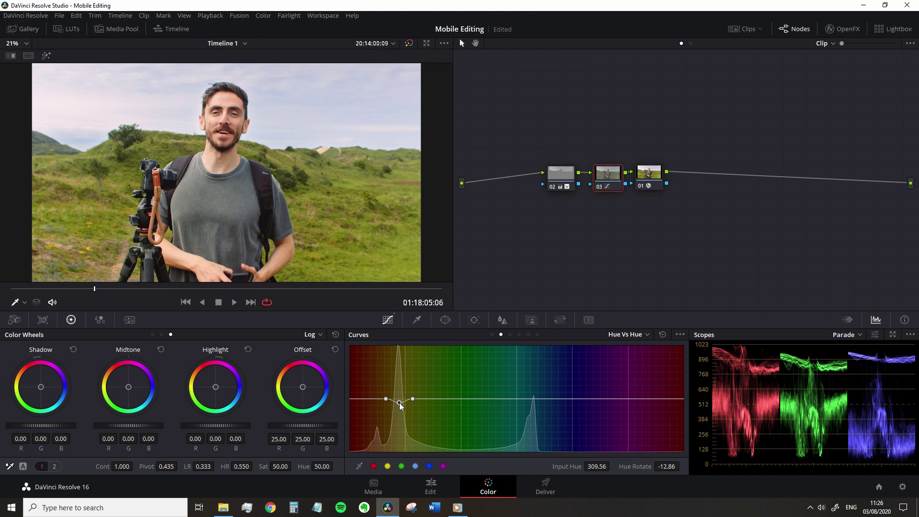
pyautogui.moveTo(399, 400); pyautogui.dragTo(395, 404)
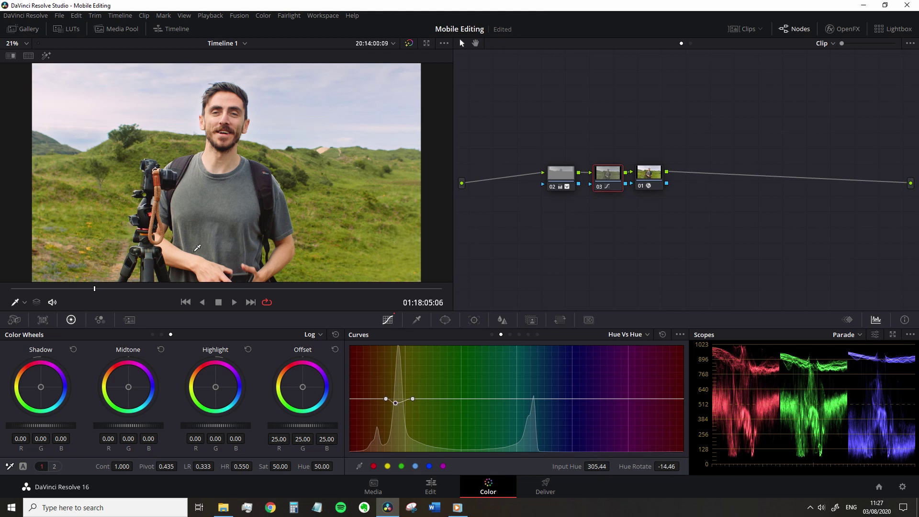
pyautogui.click(251, 302)
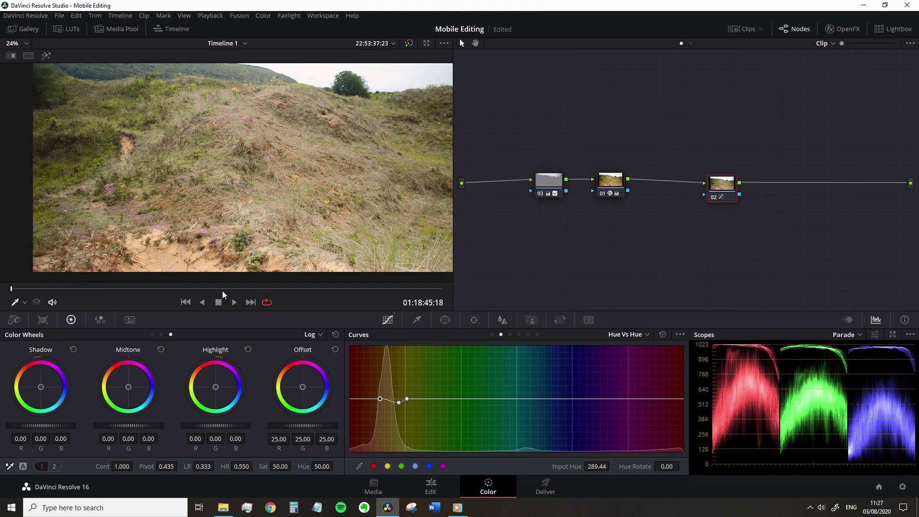
pyautogui.moveTo(222, 290); pyautogui.dragTo(167, 232)
pyautogui.click(186, 302)
pyautogui.scroll(2, 129, 259)
pyautogui.click(17, 43)
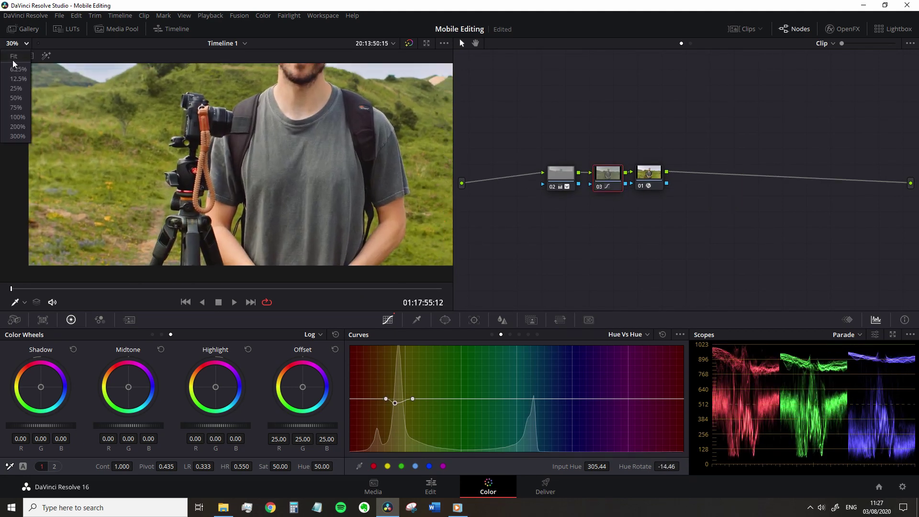
pyautogui.click(13, 57)
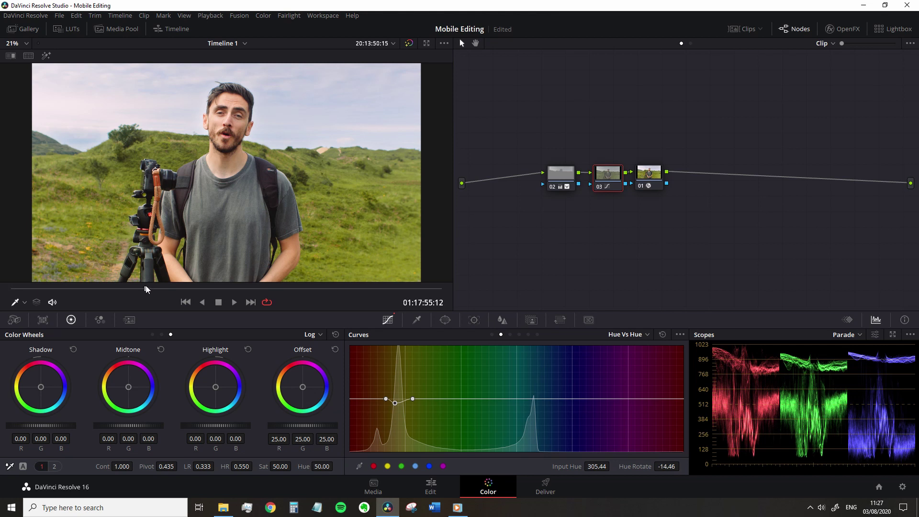
pyautogui.moveTo(146, 288); pyautogui.dragTo(199, 291)
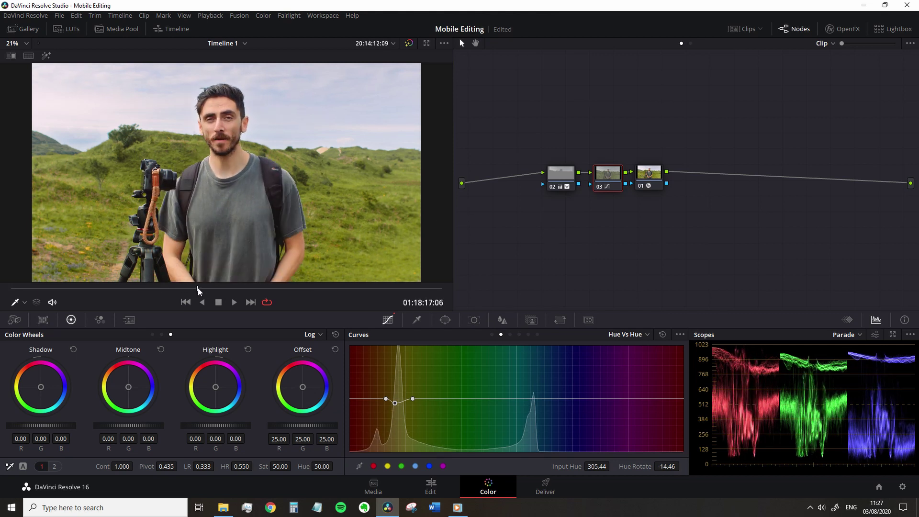
pyautogui.press('space')
pyautogui.click(51, 302)
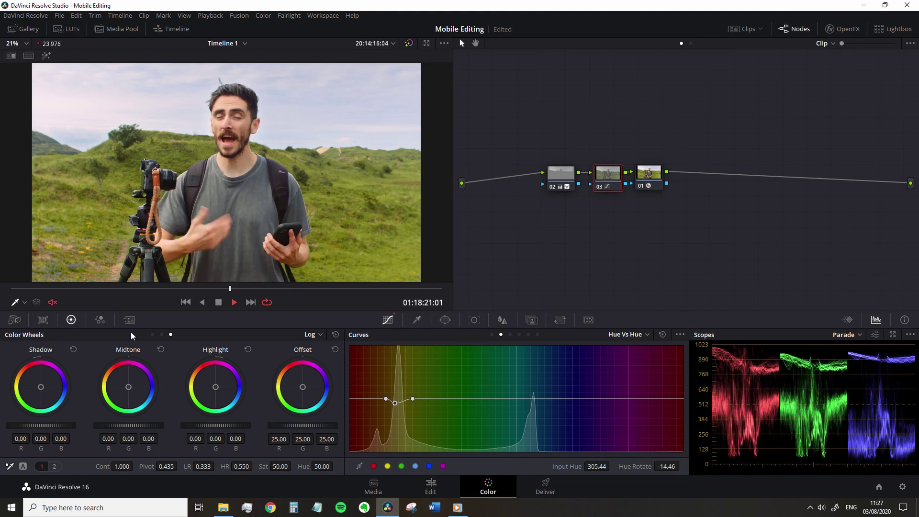
pyautogui.press('space')
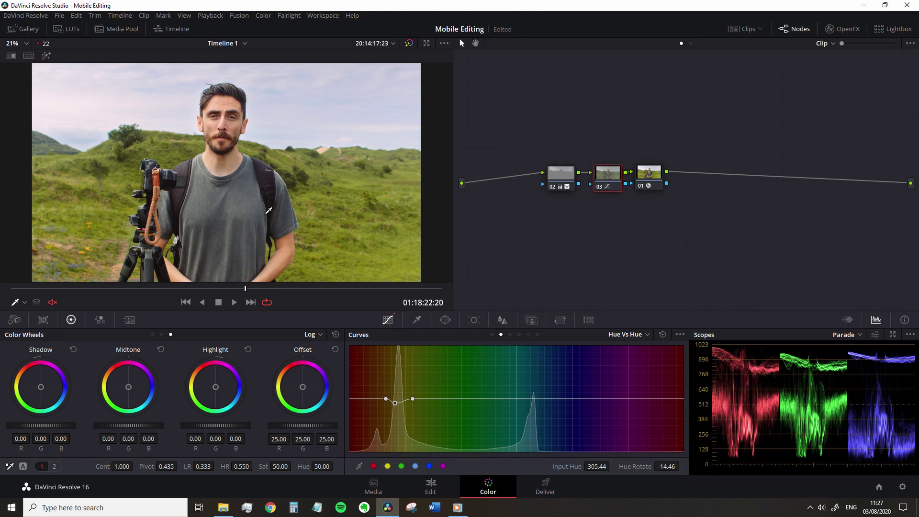
pyautogui.scroll(5, 153, 131)
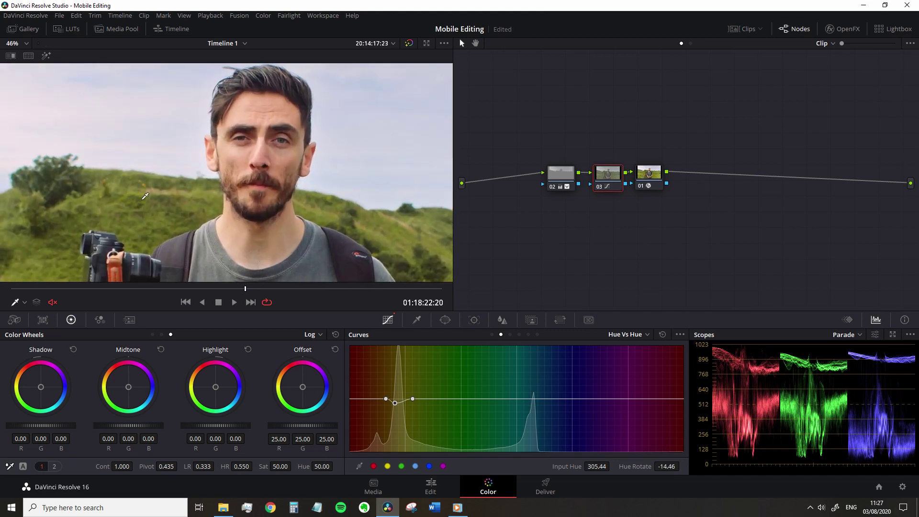
pyautogui.scroll(3, 145, 196)
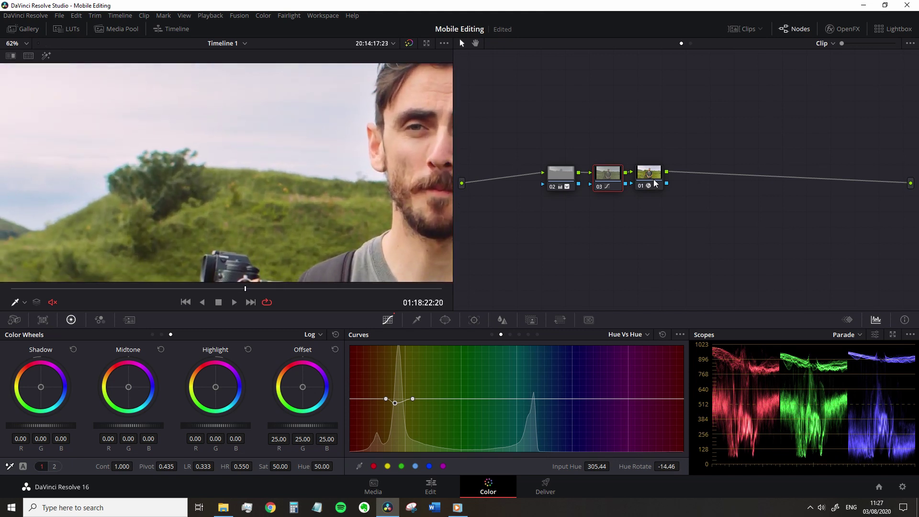
# Add a parallel node alongside node 02.
pyautogui.click(616, 183)
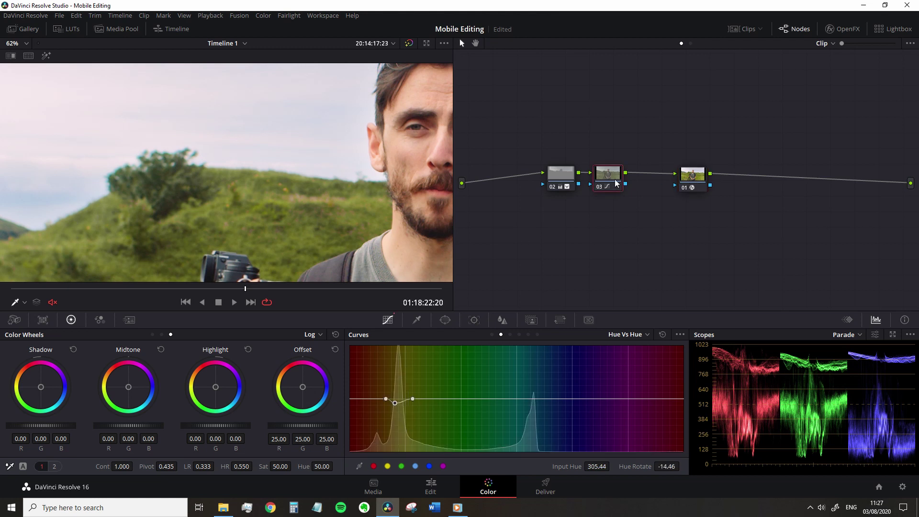
pyautogui.rightClick(562, 174)
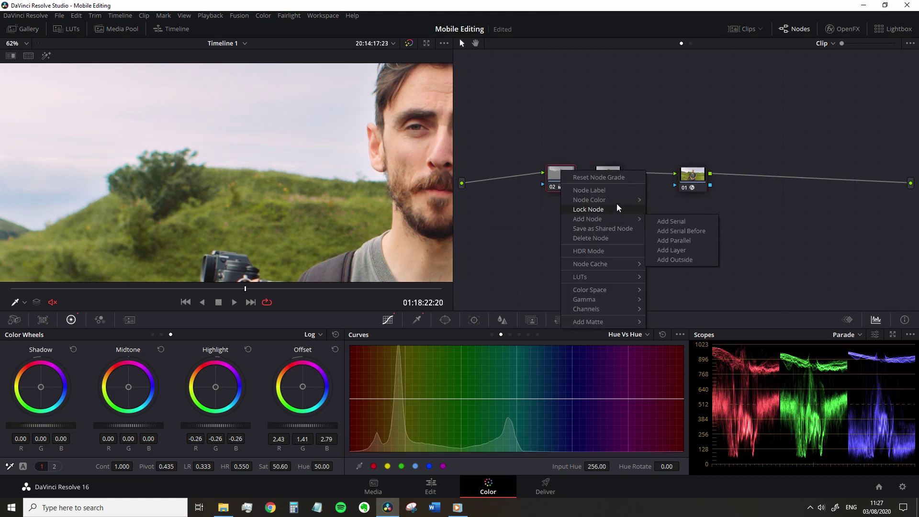
pyautogui.moveTo(619, 224)
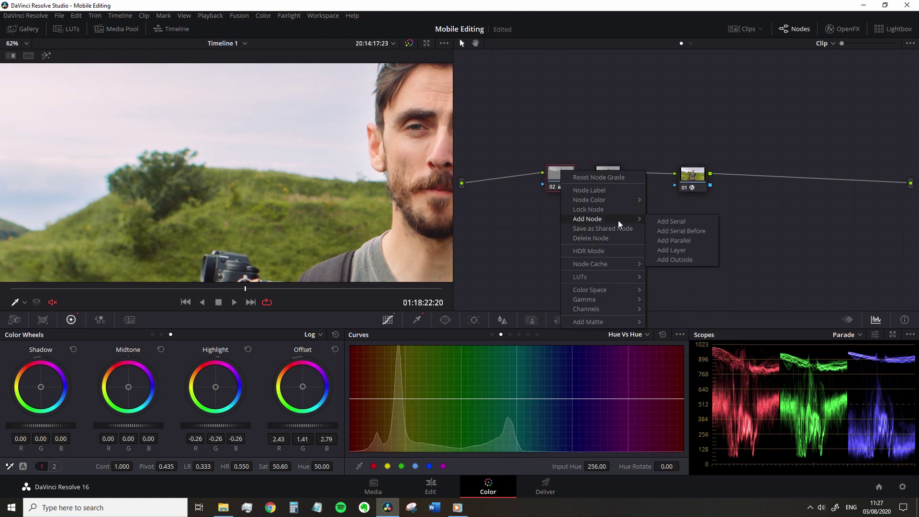
pyautogui.click(691, 244)
# Find Chromatic Aberration in OpenFX by searching 'chr' and apply it to node 05.
pyautogui.click(843, 29)
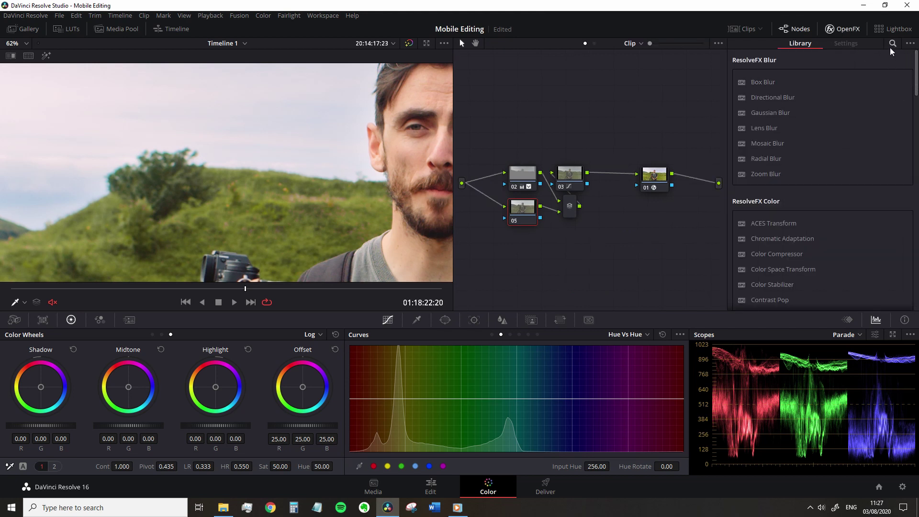
pyautogui.click(893, 44)
pyautogui.write('chr')
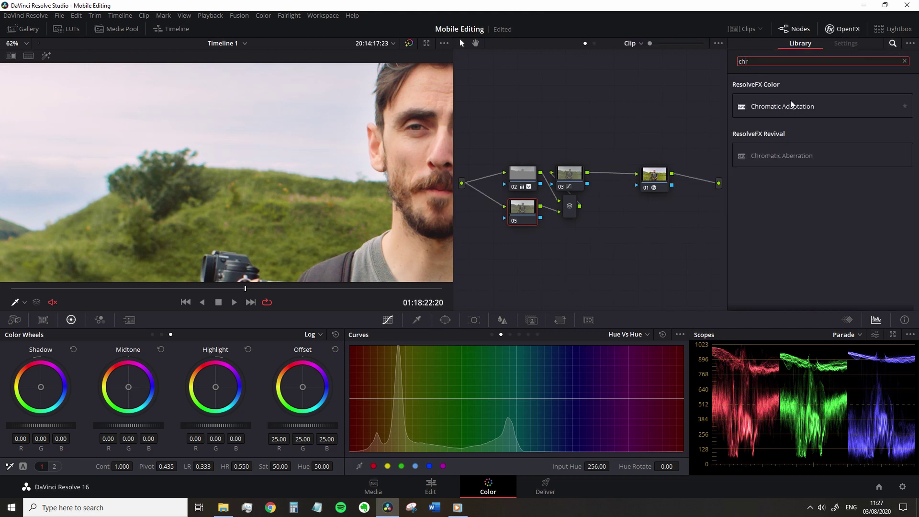
pyautogui.moveTo(786, 156); pyautogui.dragTo(649, 189)
pyautogui.moveTo(530, 214); pyautogui.dragTo(530, 214)
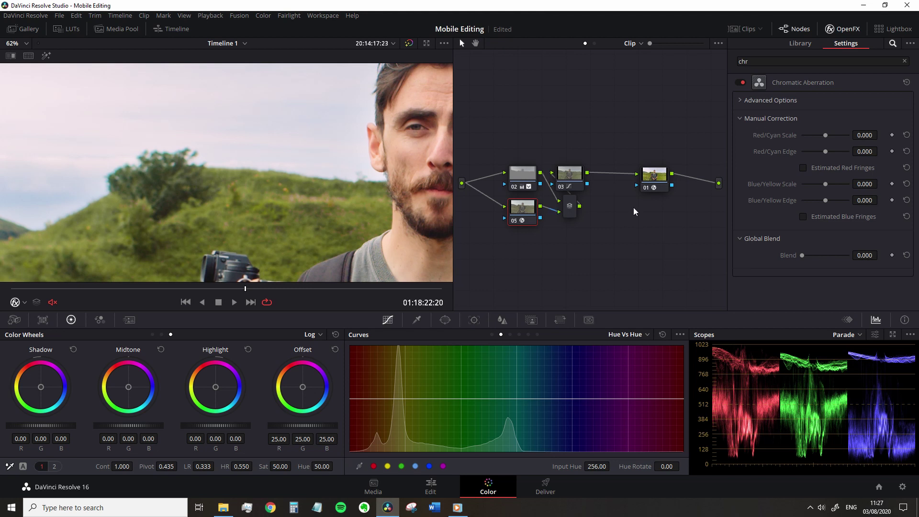
# Set Red/Cyan Scale to -0.633 and toggle the node to compare before and after.
pyautogui.click(803, 168)
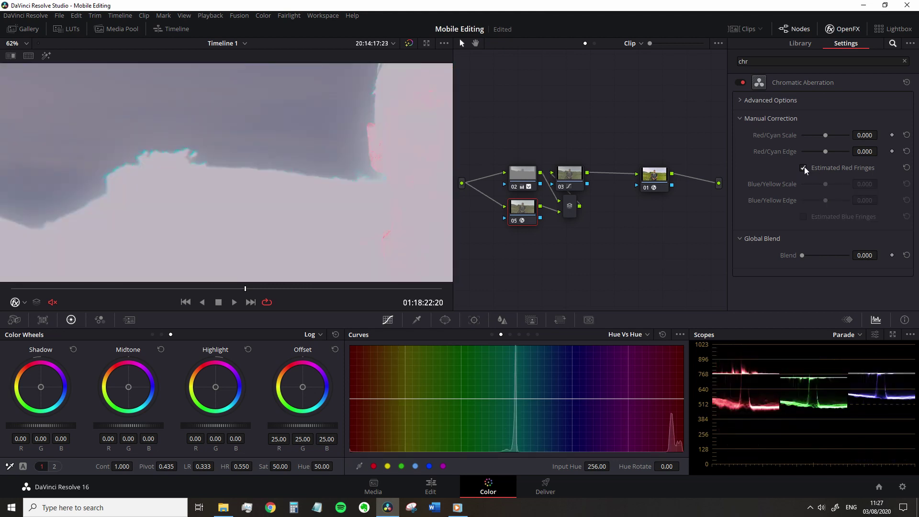
pyautogui.scroll(5, 138, 156)
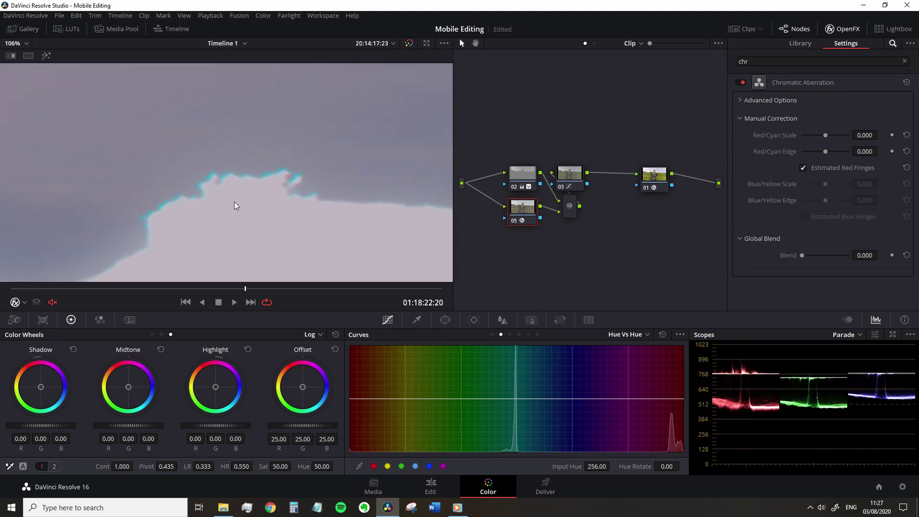
pyautogui.scroll(1, 244, 193)
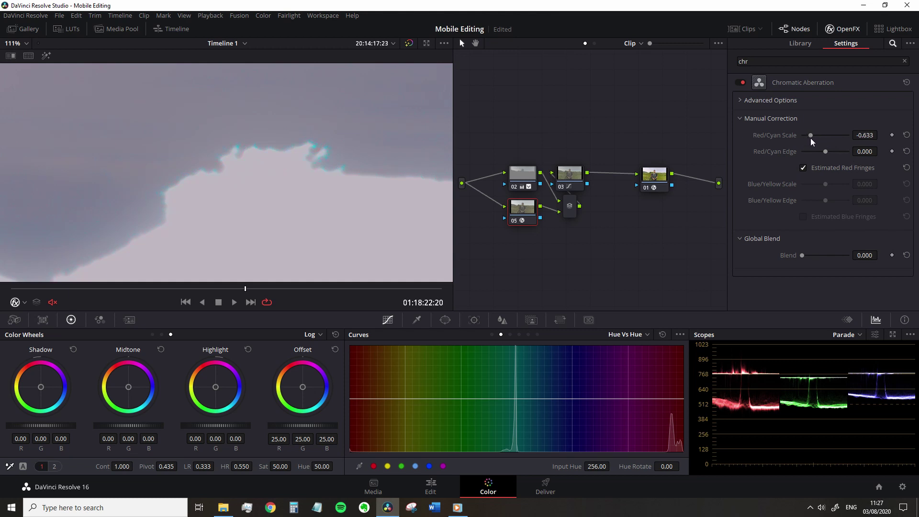
pyautogui.click(803, 169)
pyautogui.hotkey('ctrl', 'd')
pyautogui.hotkey('ctrl', 'd')
pyautogui.hotkey('ctrl', 'd')
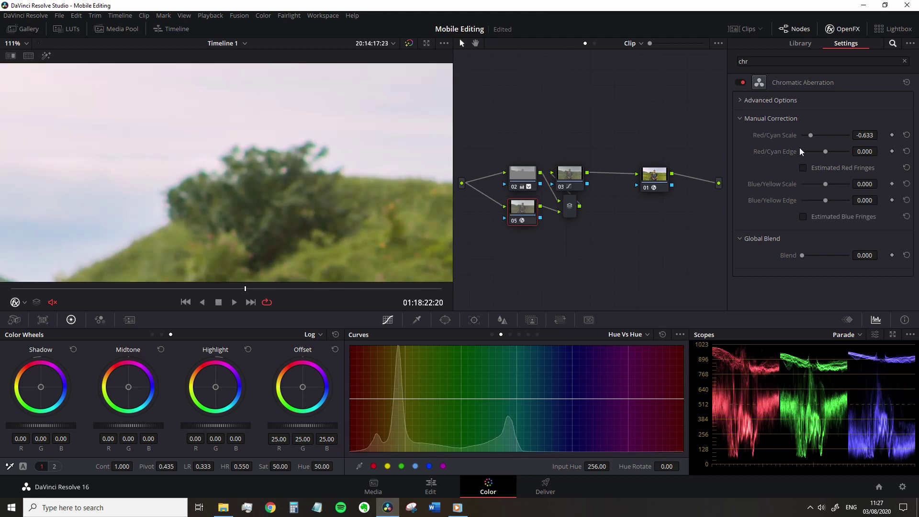
pyautogui.hotkey('ctrl', 'd')
pyautogui.hotkey('ctrl', 'd')
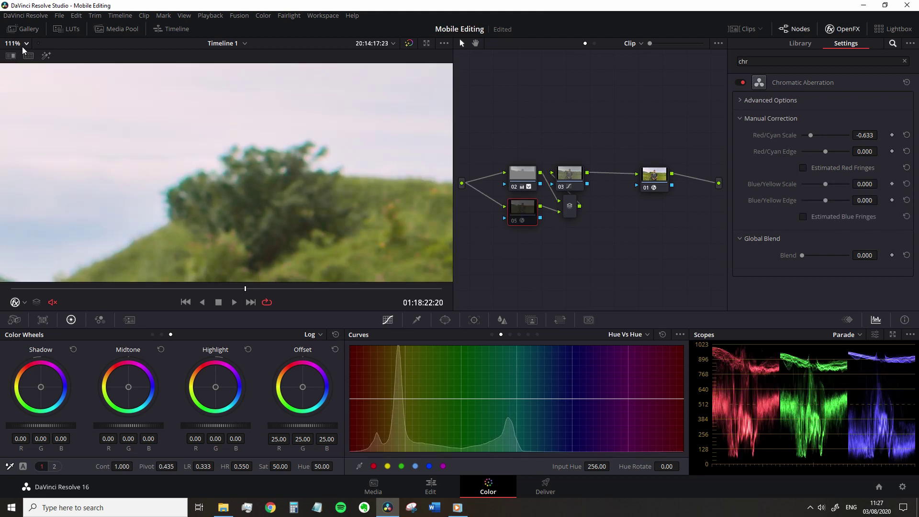